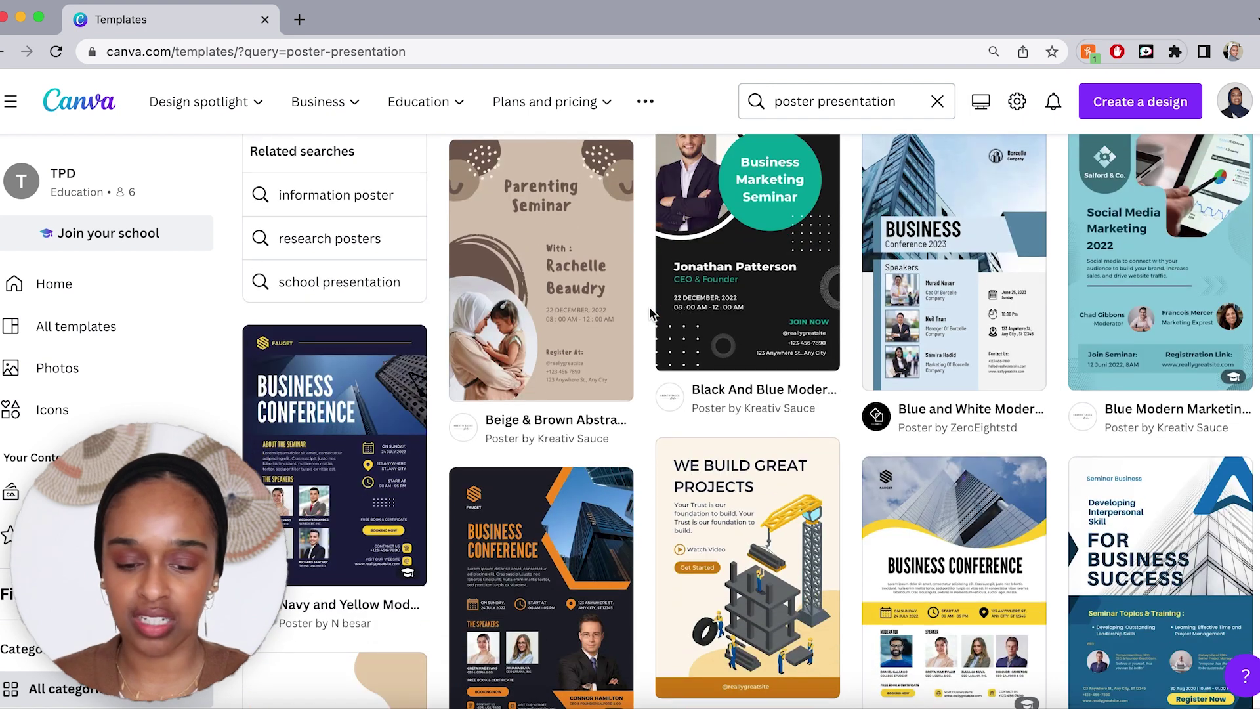
Search the templates for the related term "research posters" and browse the resulting designs.
click(353, 233)
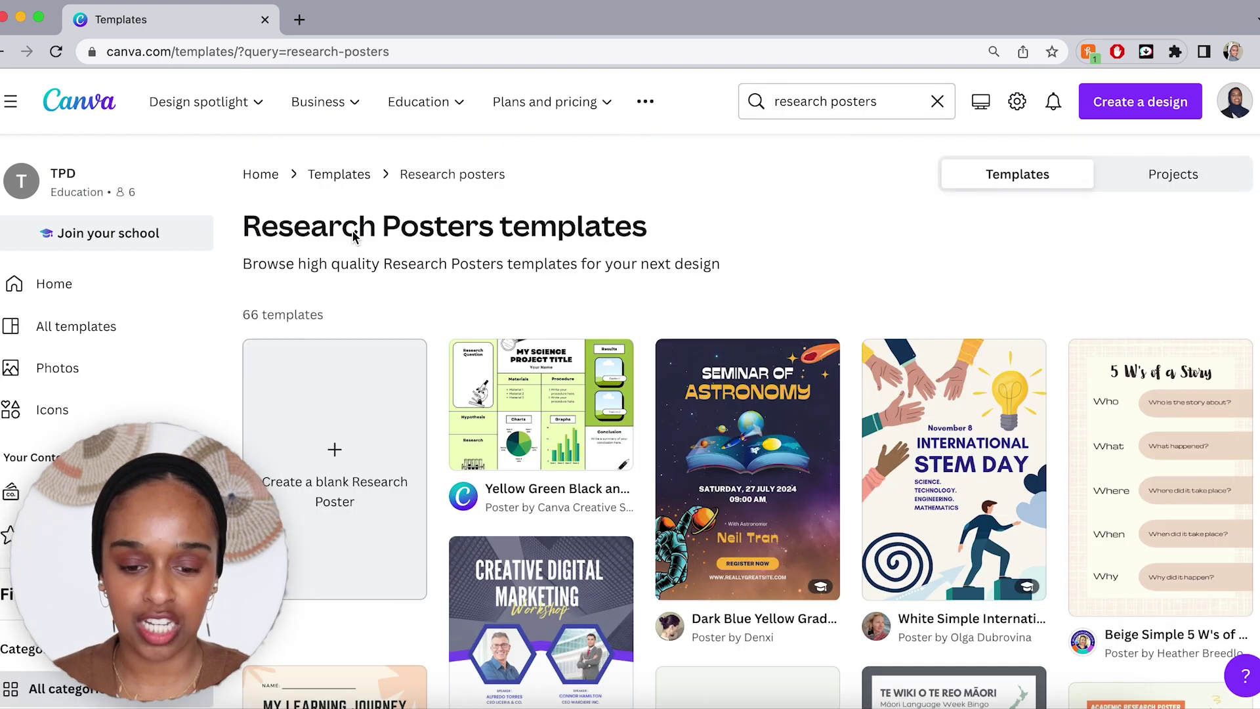
scroll(640, 387, down, 3)
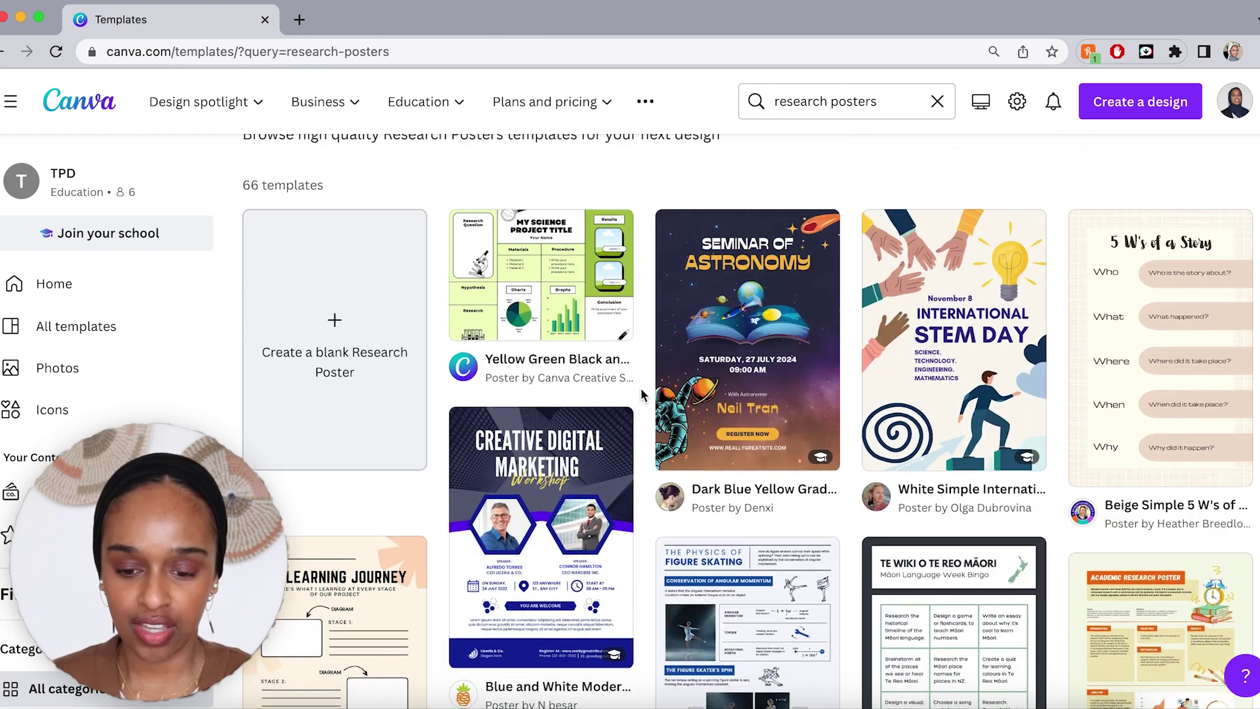
scroll(653, 373, down, 6)
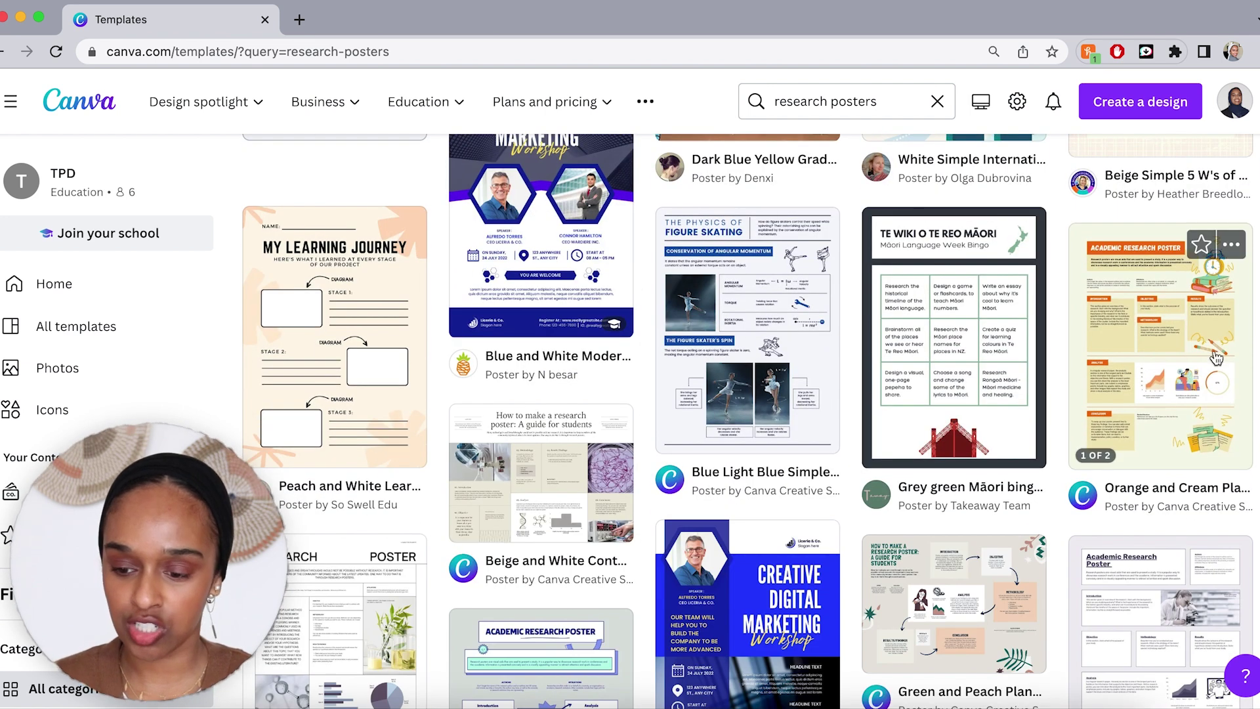
scroll(1060, 379, down, 6)
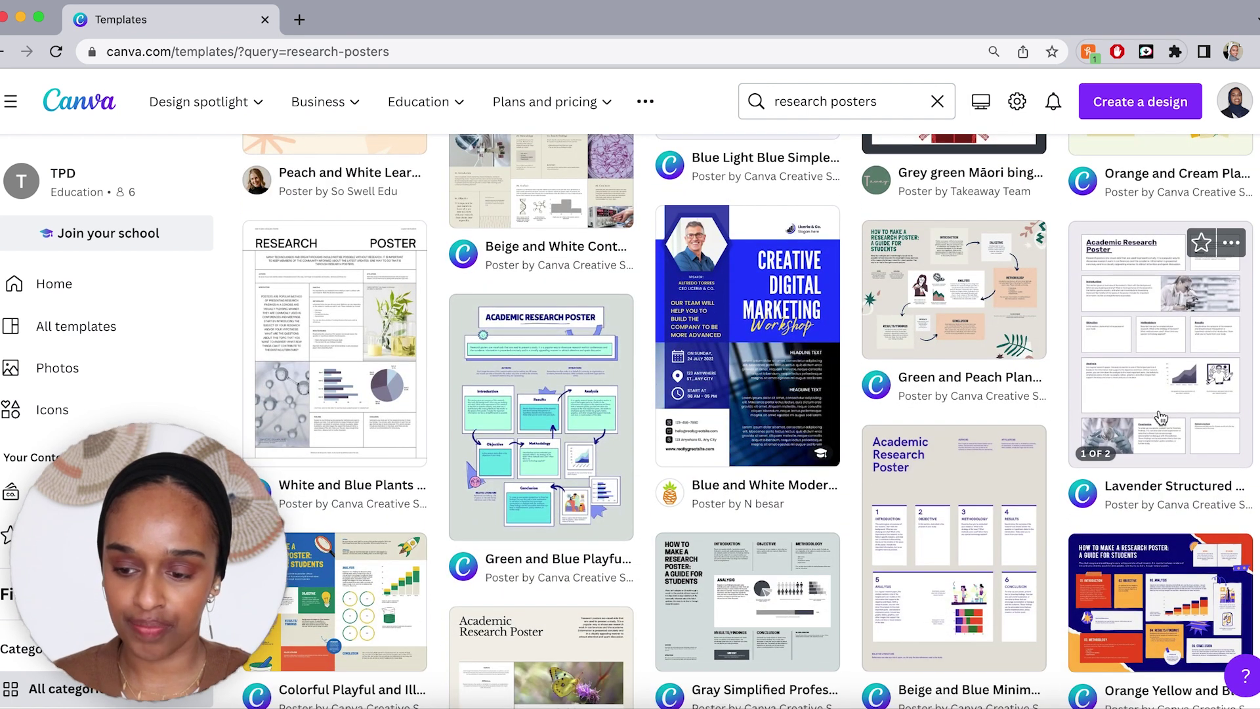
scroll(985, 394, down, 2)
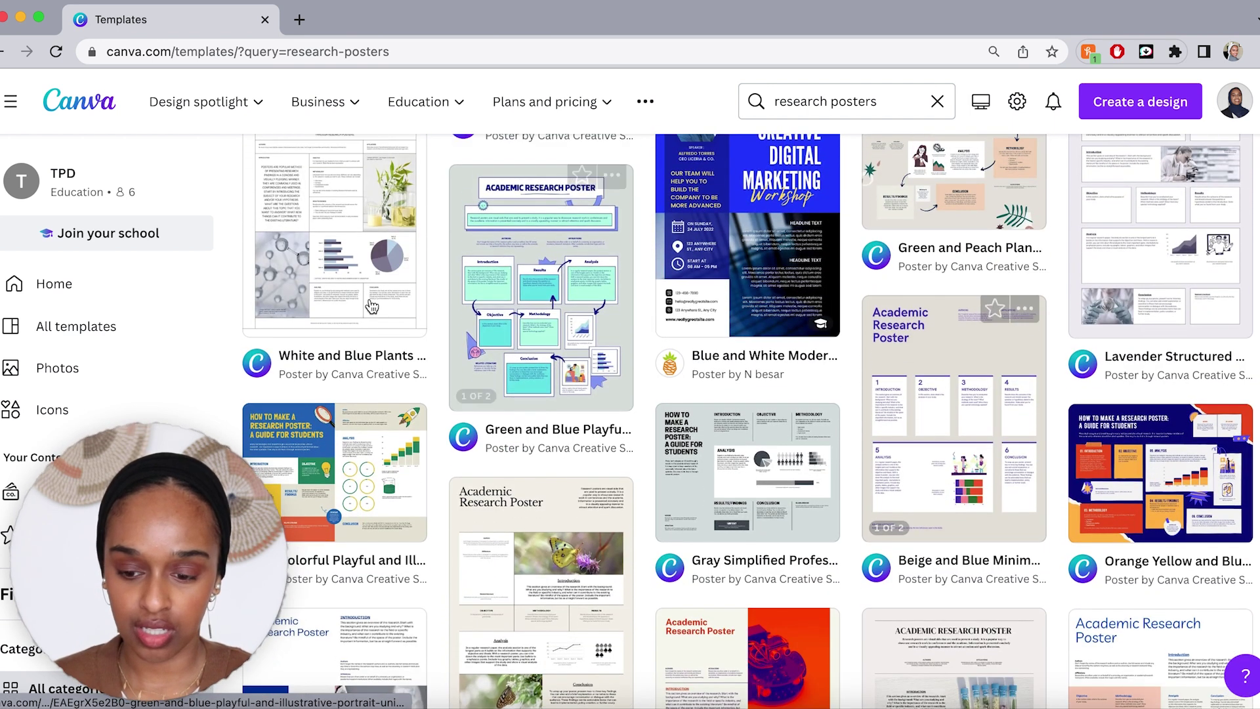
scroll(372, 301, up, 1)
Preview the White and Blue Plants research poster template, including its charts page, and close the preview.
click(358, 283)
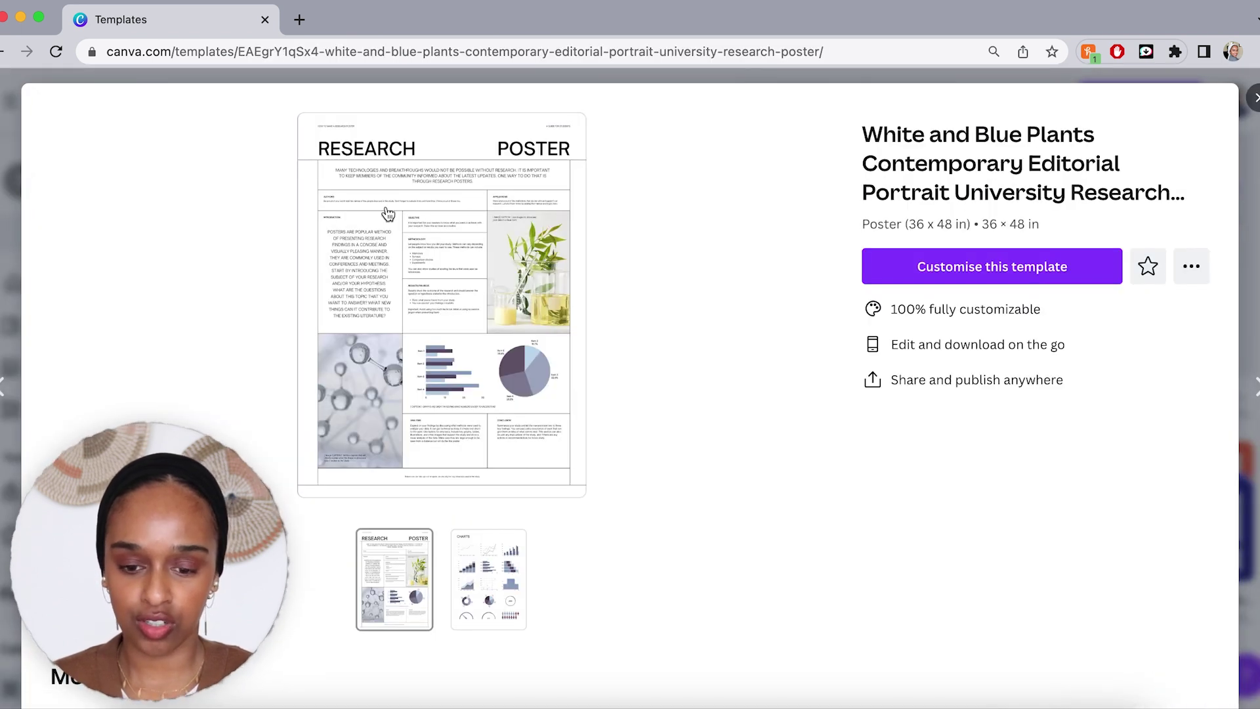
click(469, 566)
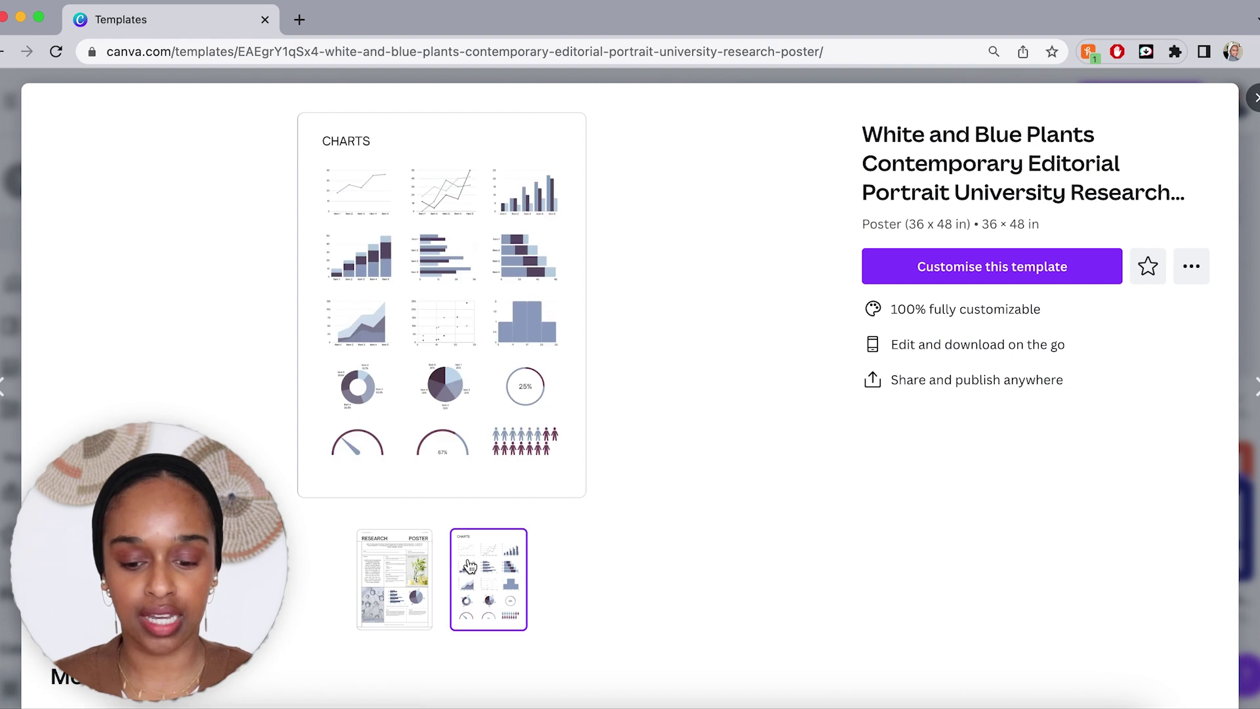
click(394, 579)
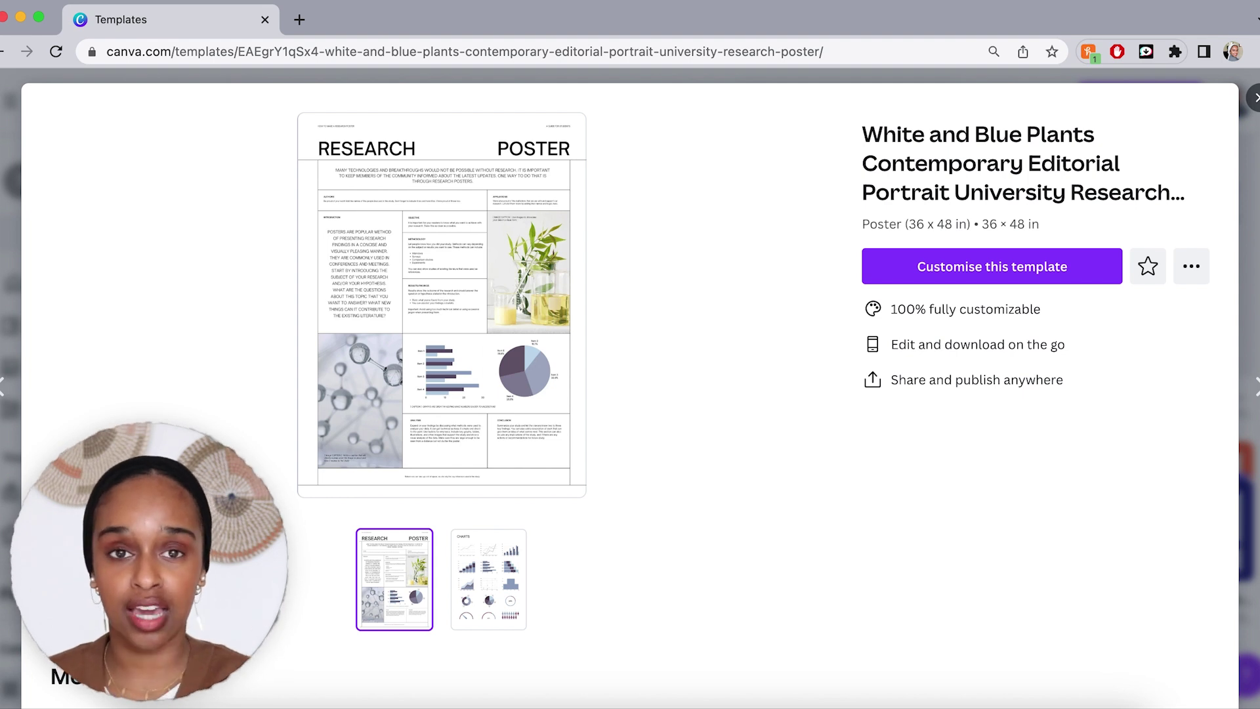
key(Escape)
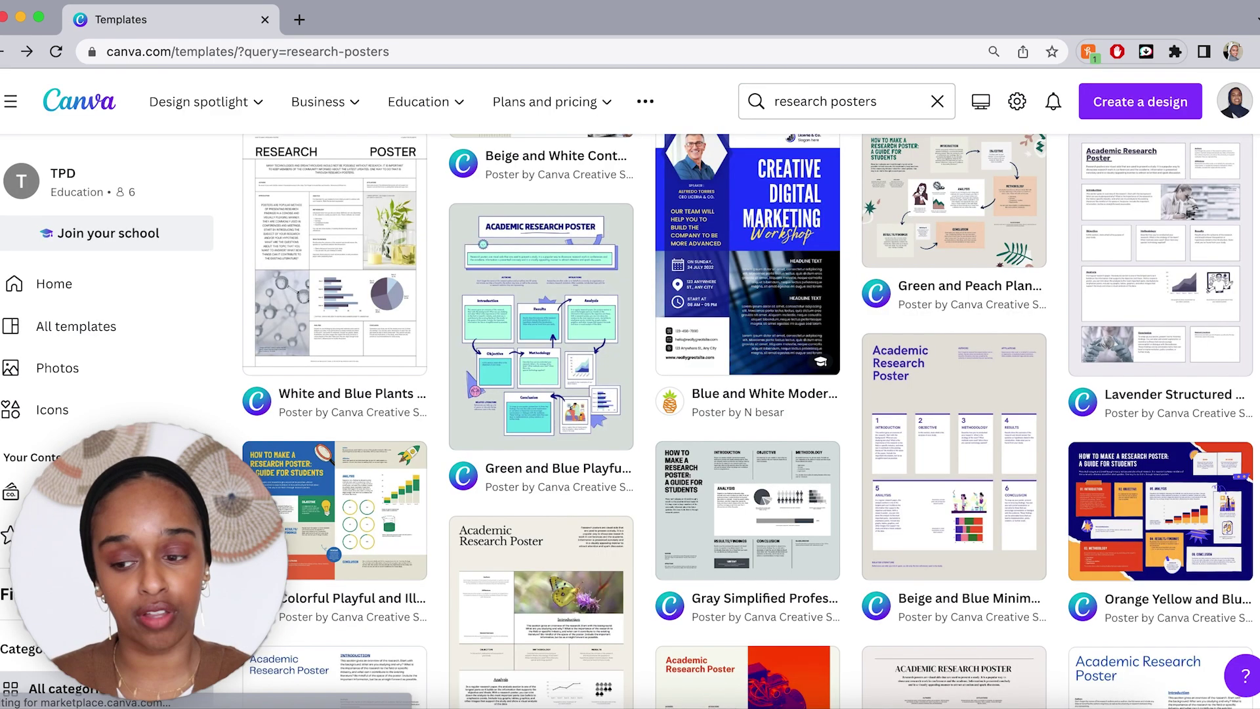
Browse further research posters and preview the Gray and White Simplified Professional Portrait University Research Poster template.
scroll(1185, 277, down, 10)
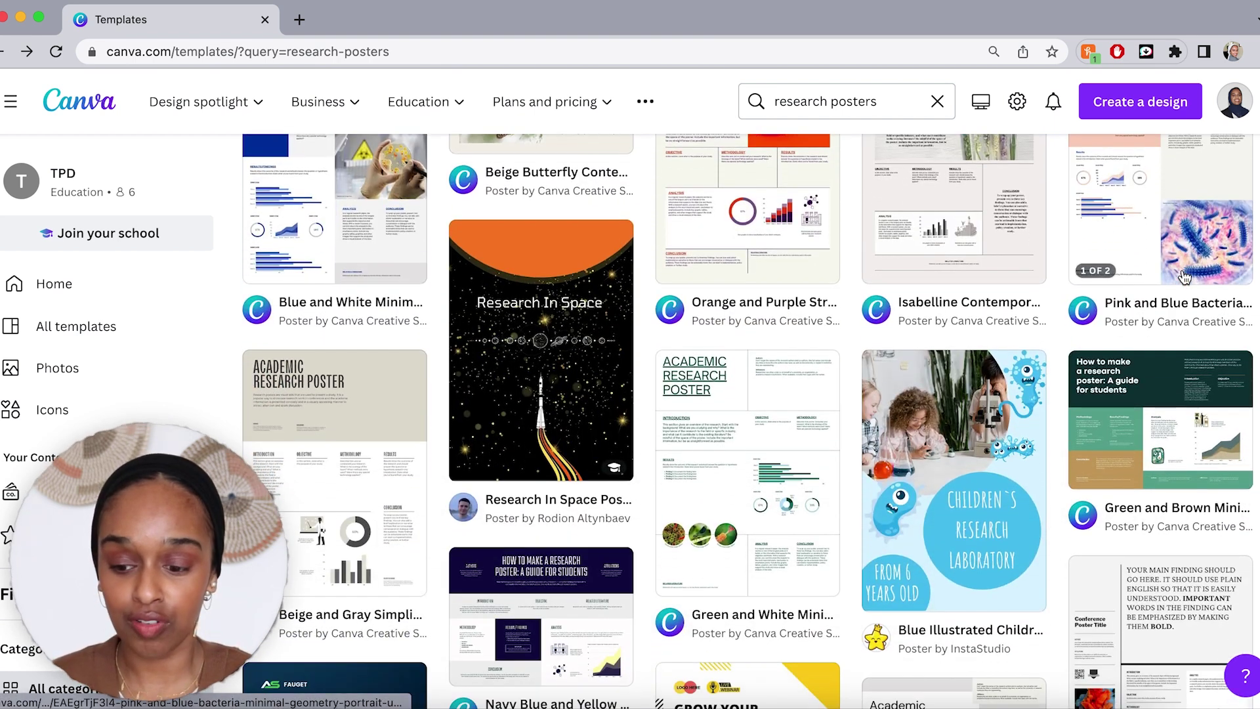
scroll(1185, 277, down, 6)
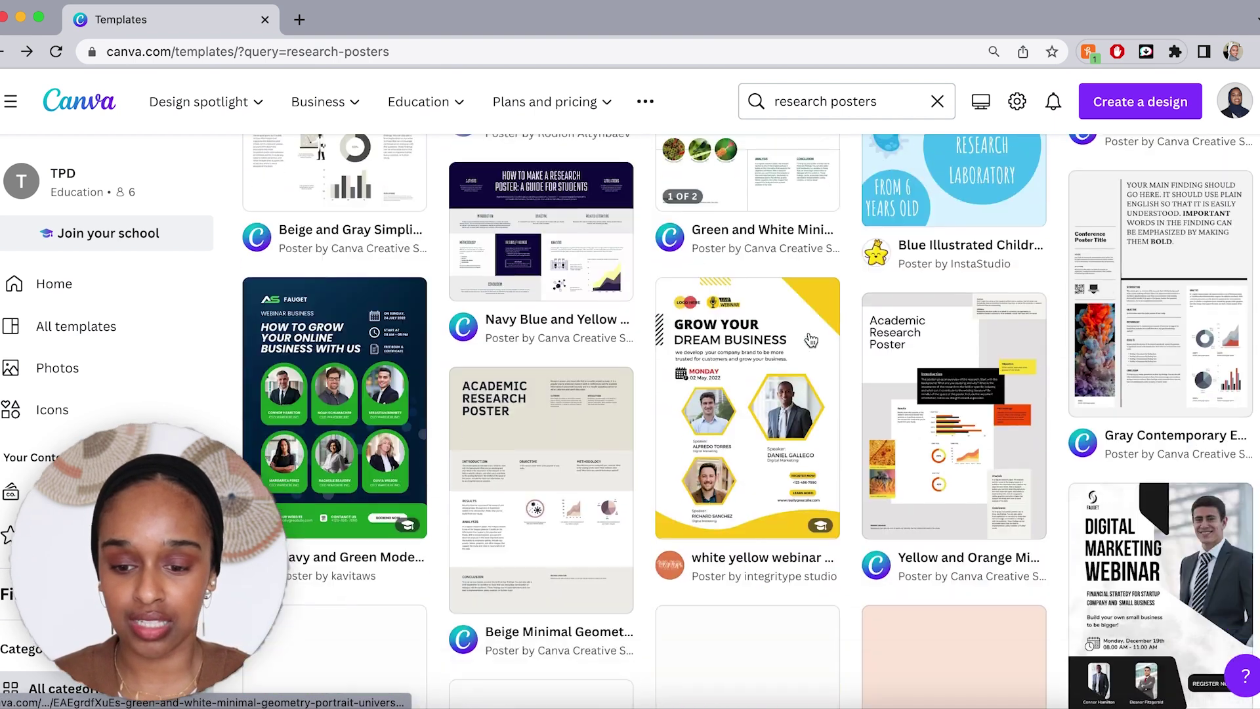
scroll(811, 340, down, 6)
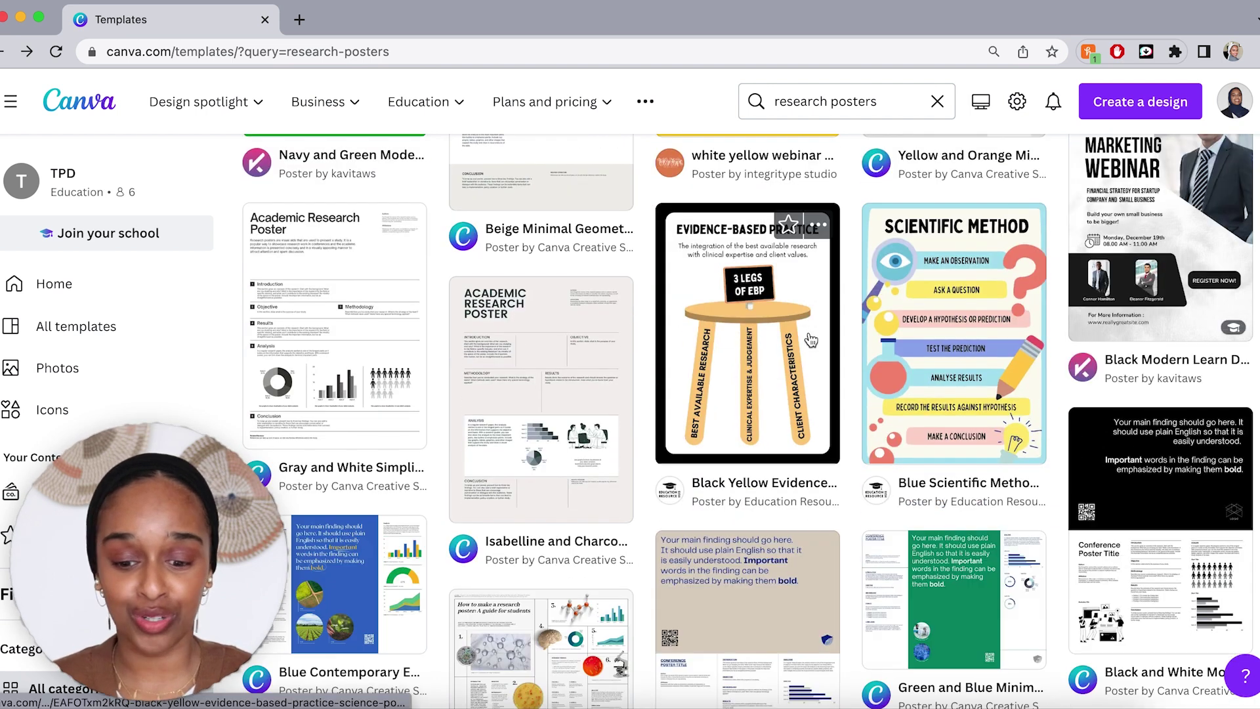
click(330, 354)
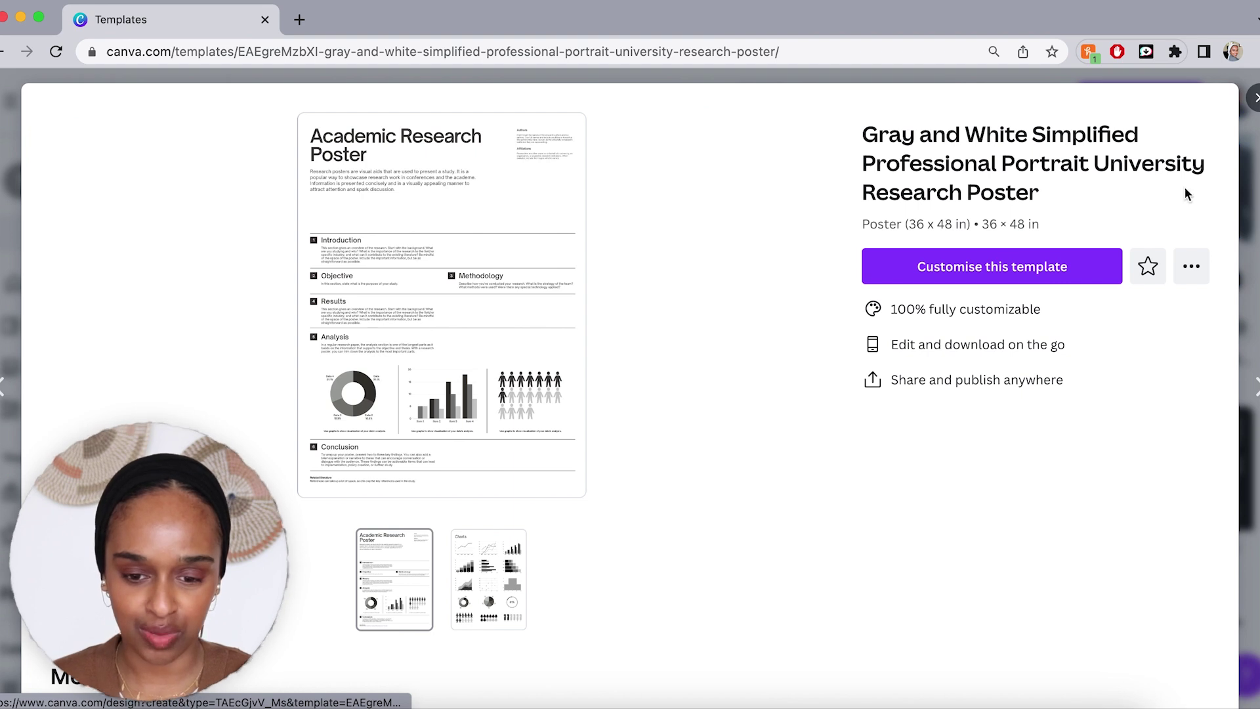
key(Escape)
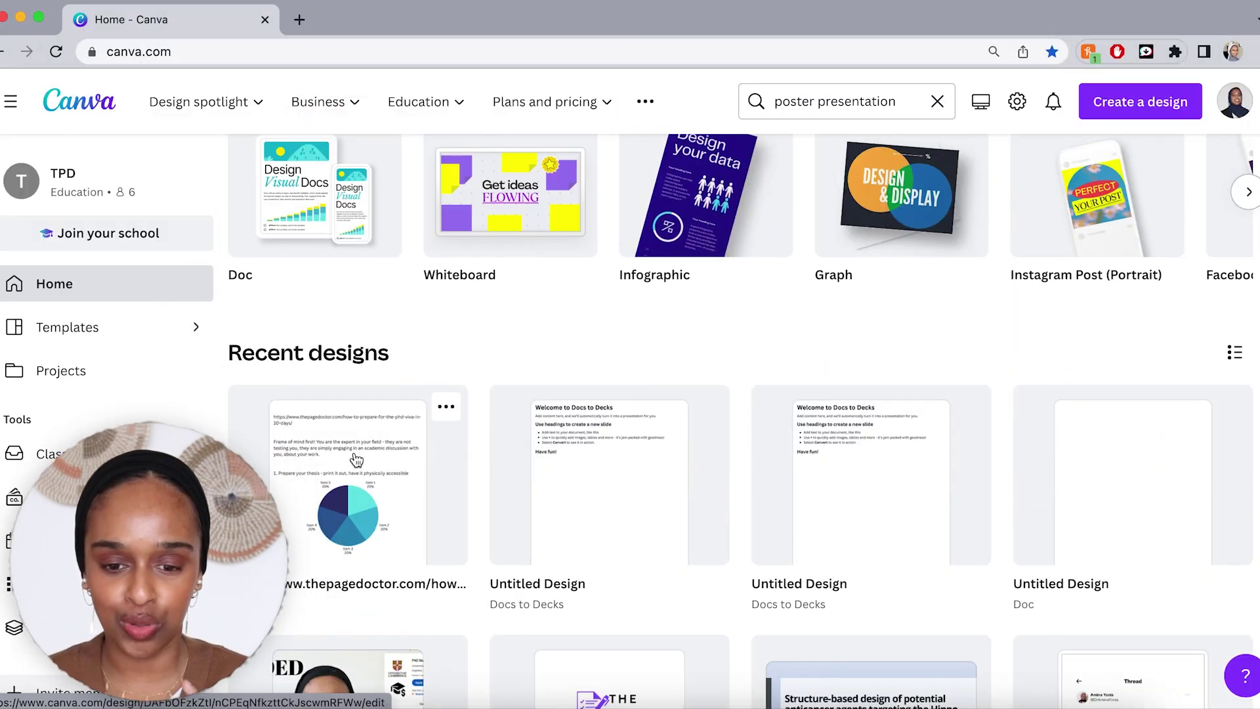
Open the recent doc about preparing for the PhD viva and review its text and pie chart from start to end.
click(356, 459)
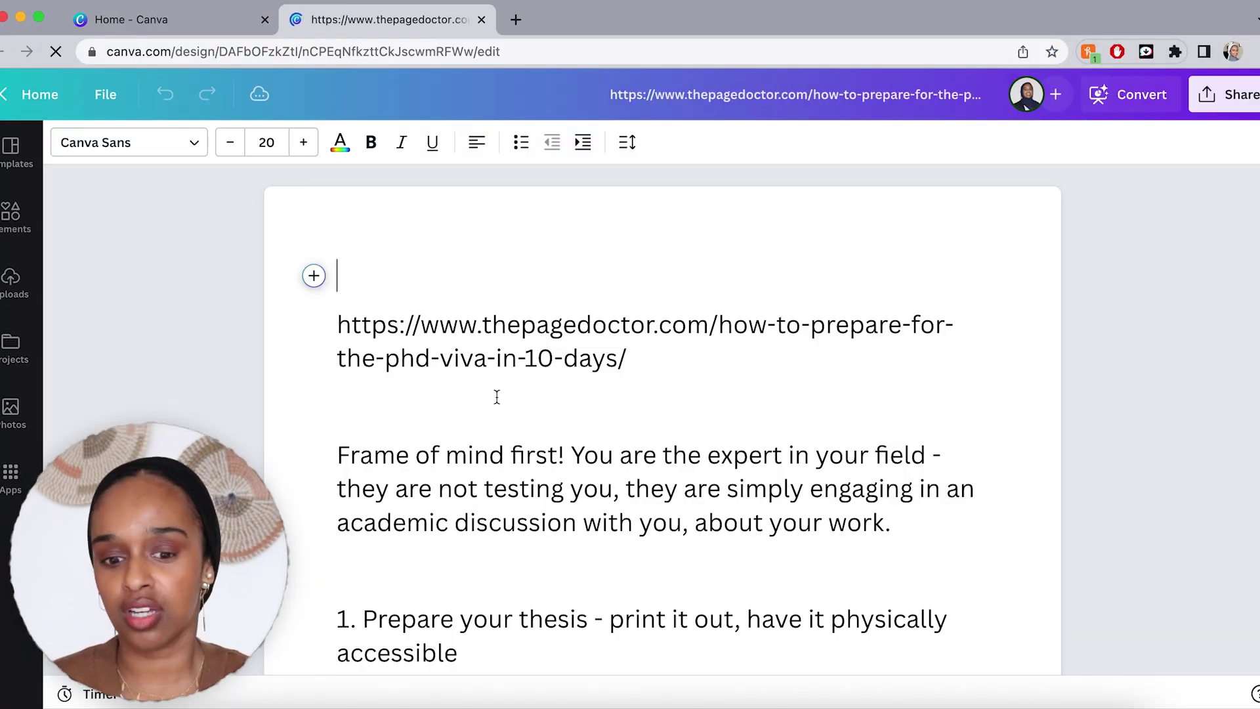
scroll(571, 380, down, 2)
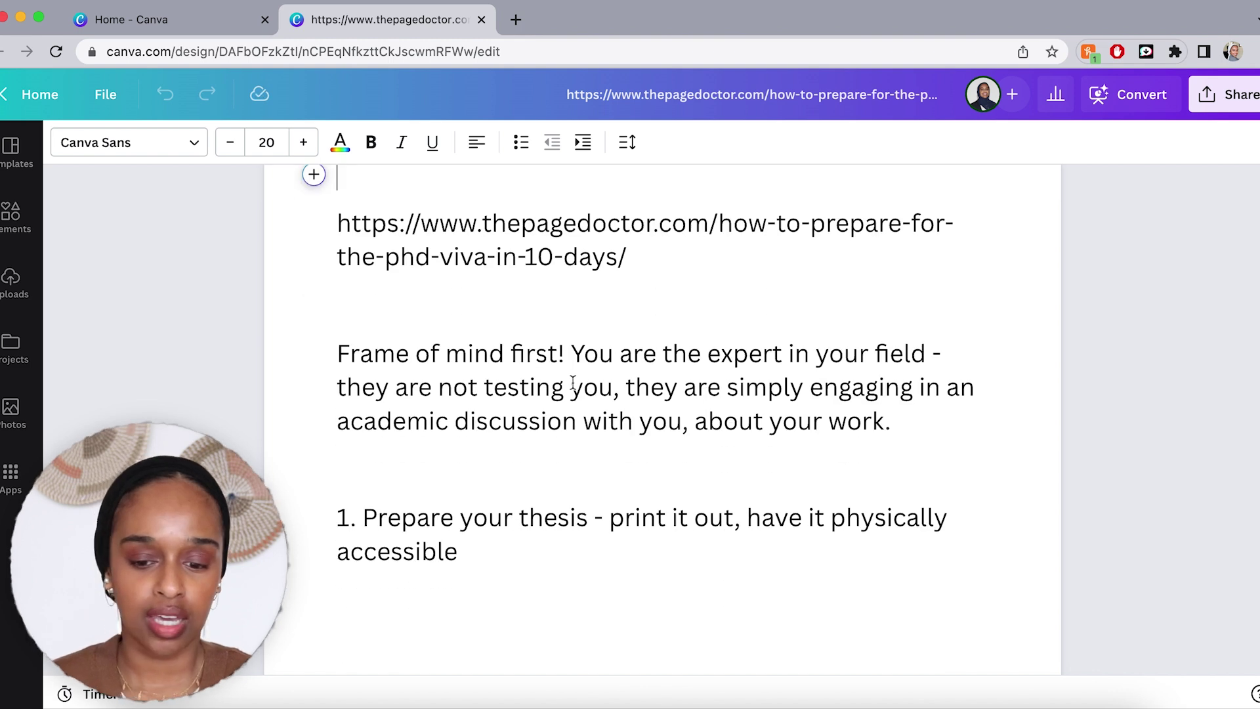
scroll(573, 382, down, 5)
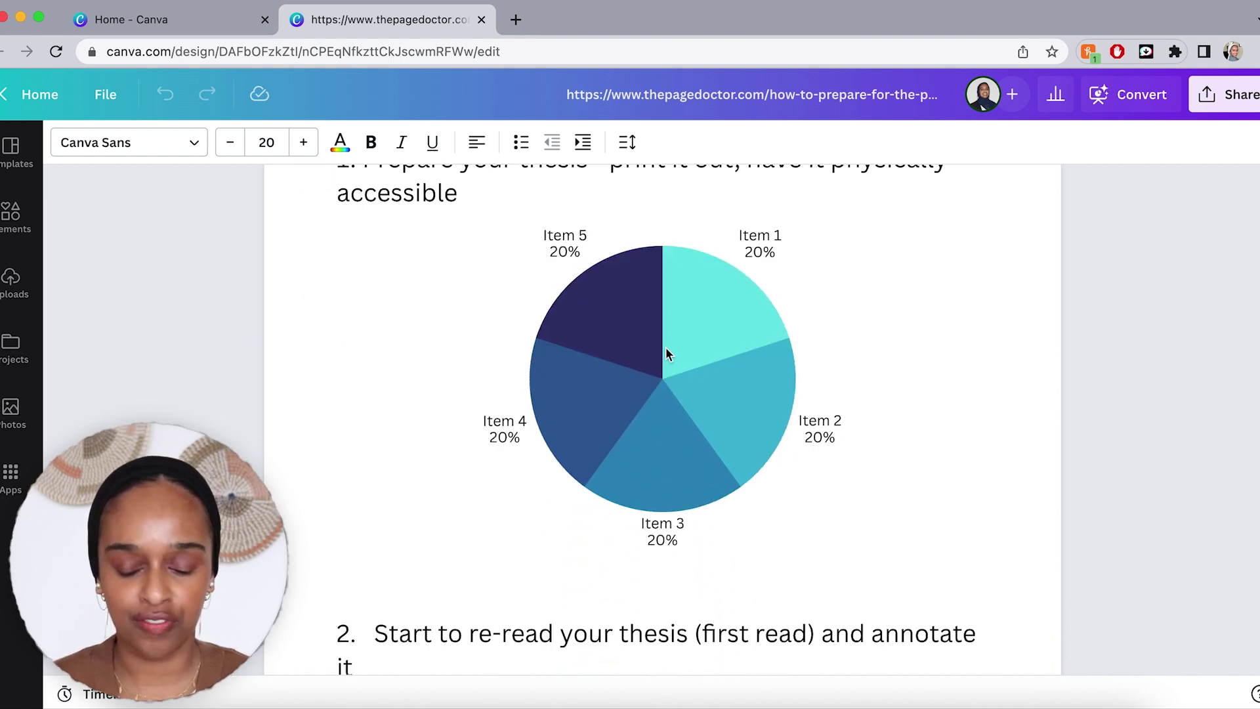
click(666, 353)
click(1215, 427)
scroll(1214, 427, up, 2)
scroll(1215, 429, down, 15)
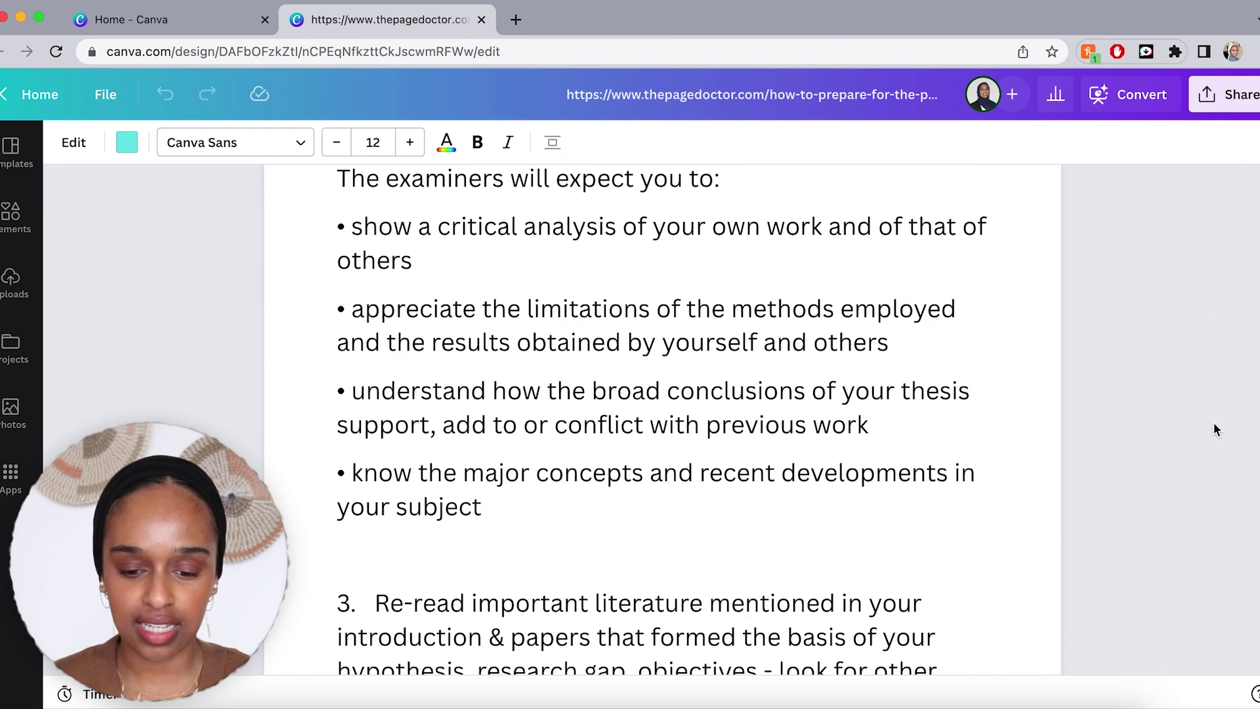
scroll(1214, 429, down, 15)
scroll(1214, 430, down, 10)
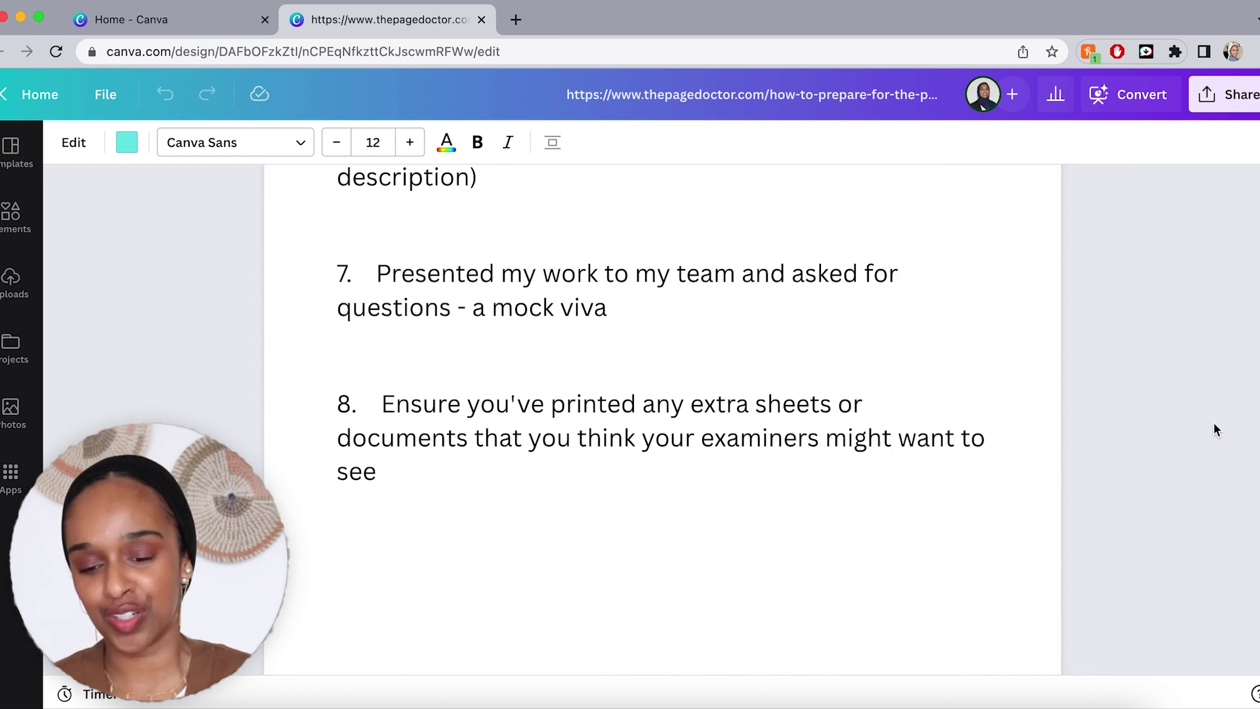
scroll(1214, 429, down, 3)
scroll(1214, 429, up, 20)
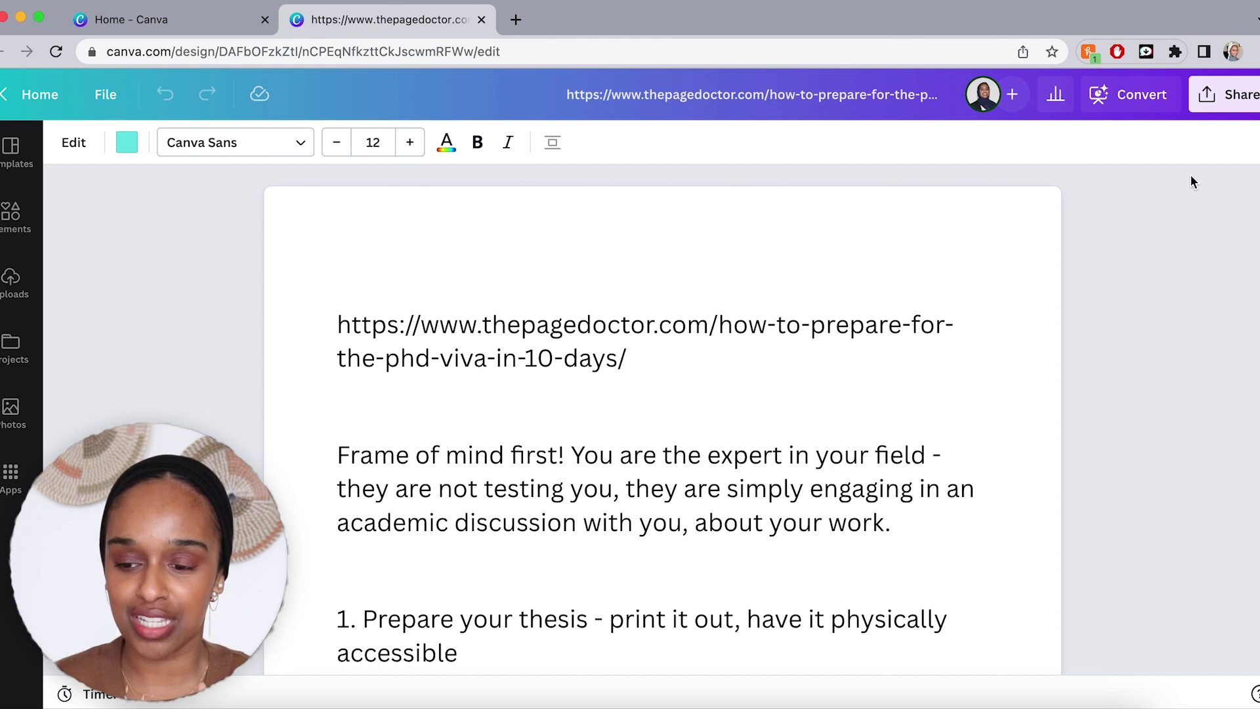
Start converting the doc to a presentation and compare the default and brand design choices.
click(1123, 112)
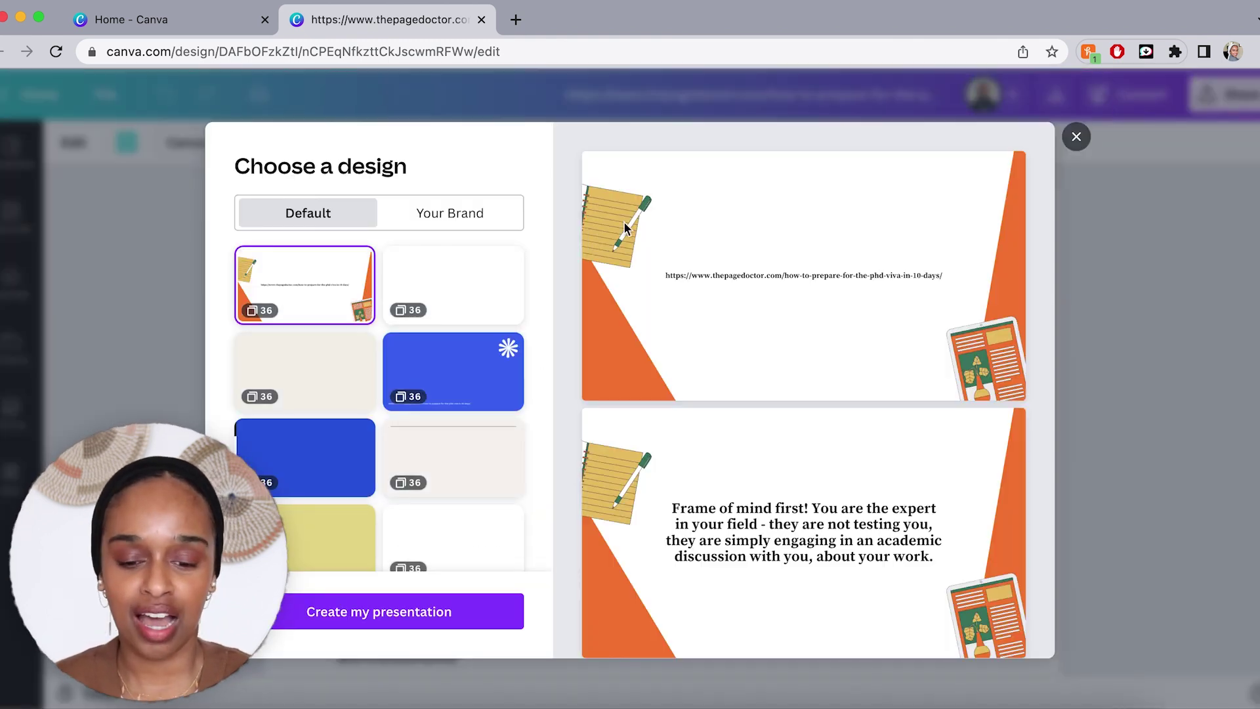
scroll(459, 367, down, 1)
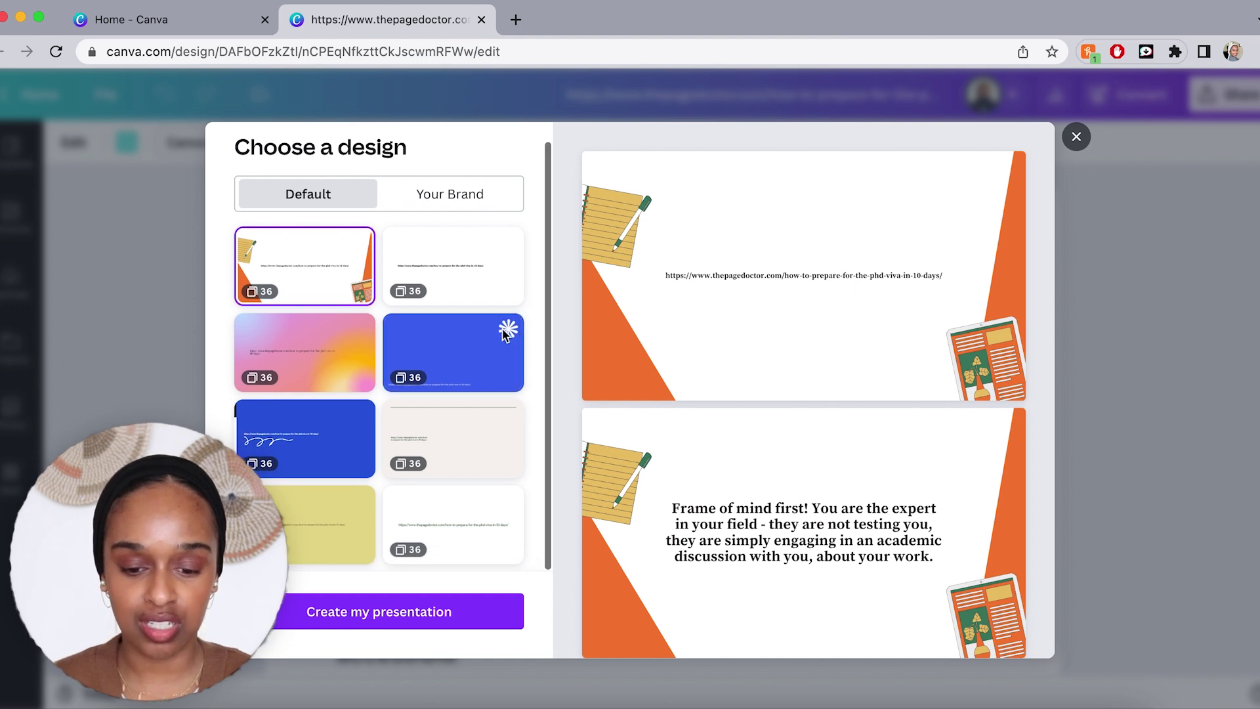
scroll(444, 418, up, 1)
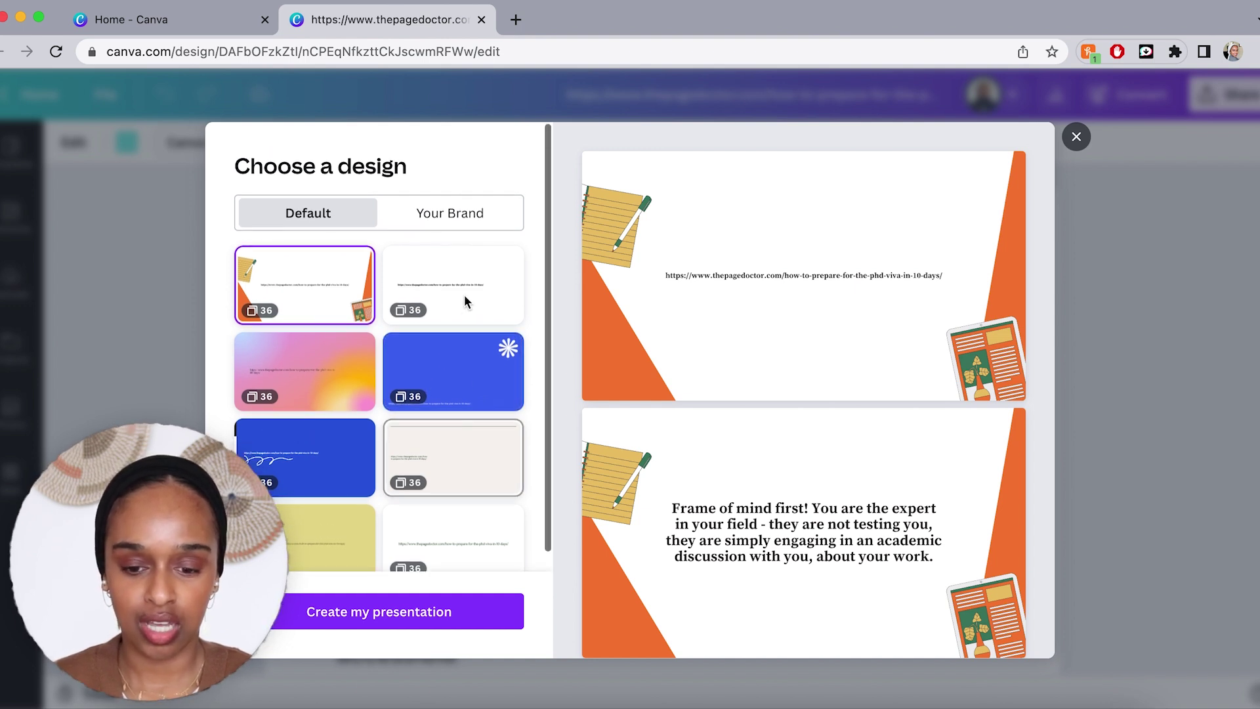
click(458, 215)
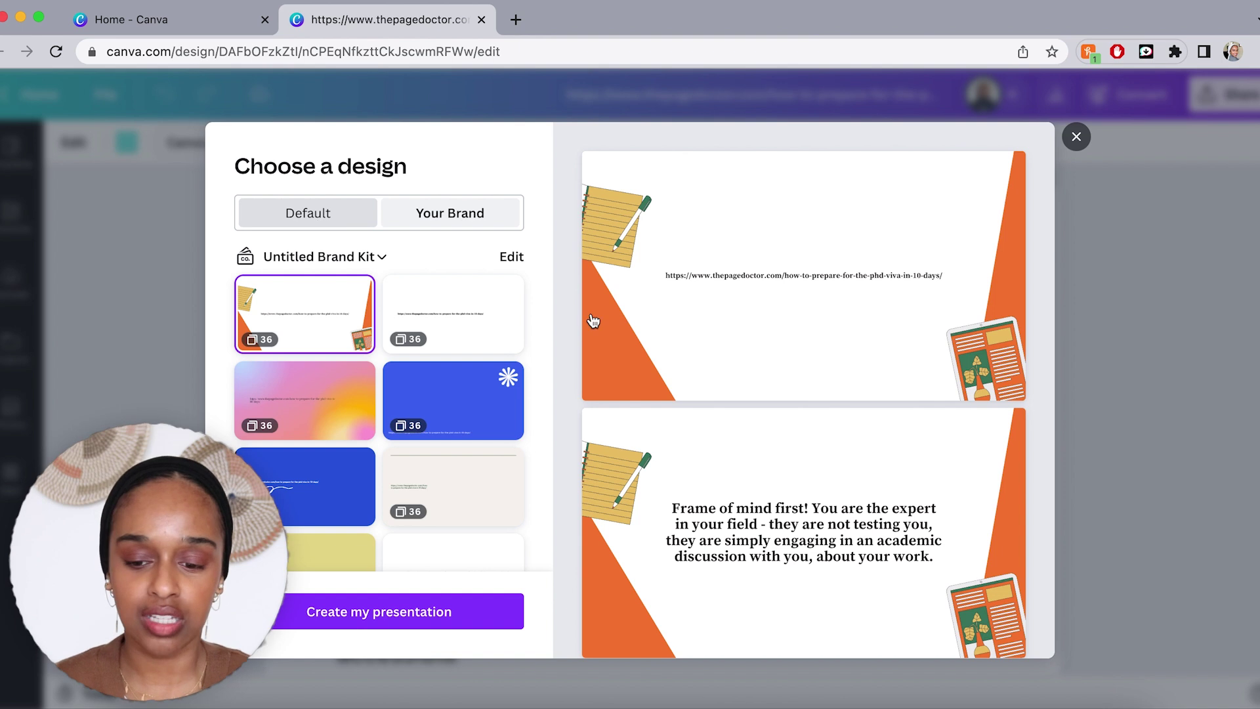
Examine how the doc's headings, pie chart and bullet points are laid out across the slides of the orange notepad design.
scroll(795, 462, down, 5)
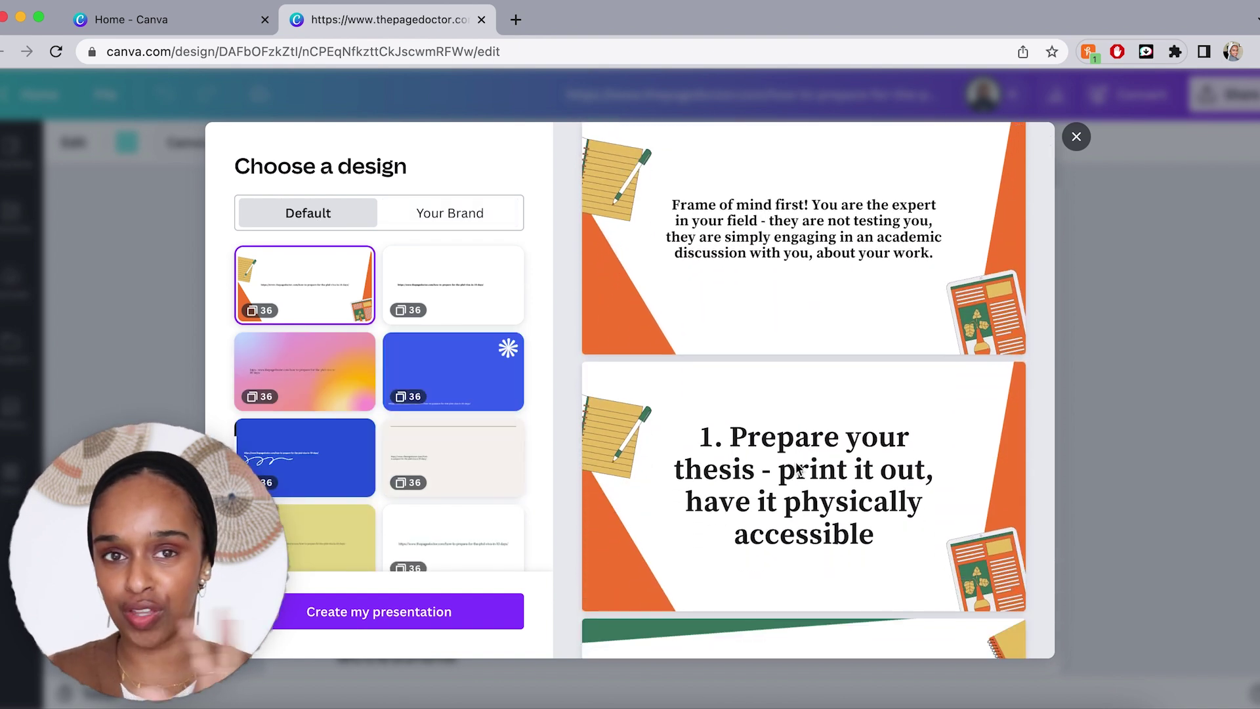
scroll(797, 468, down, 8)
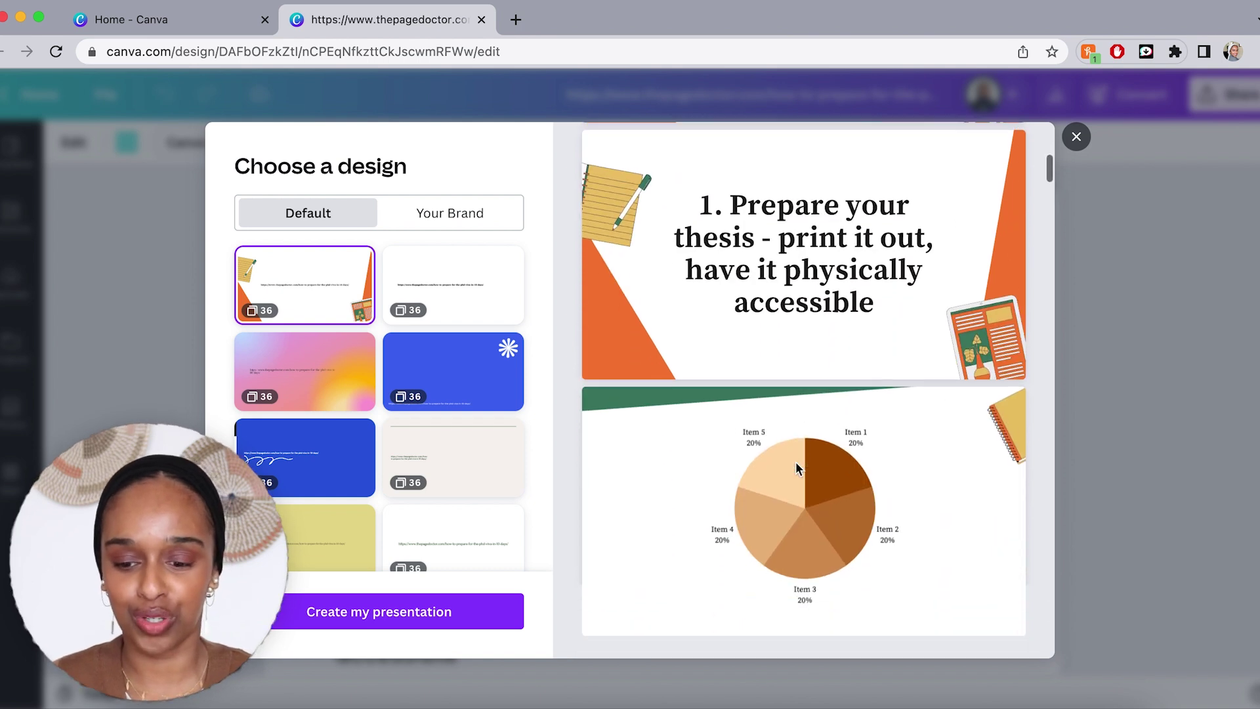
scroll(796, 463, down, 15)
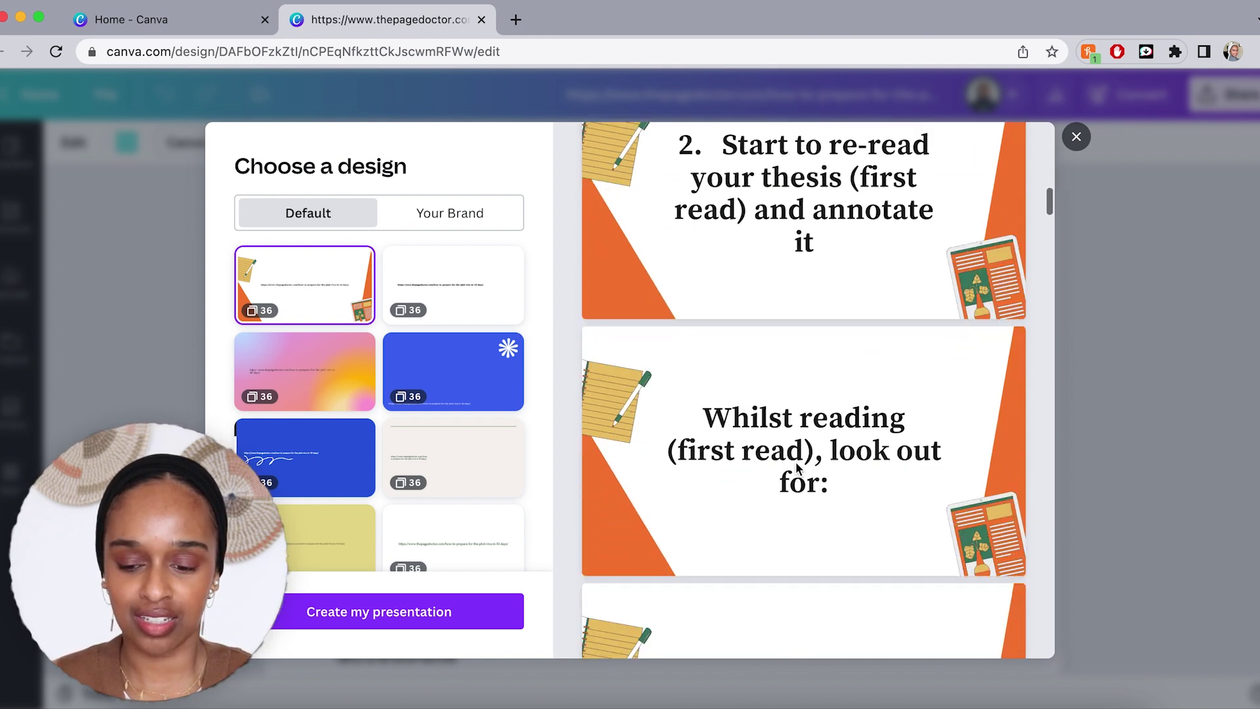
scroll(796, 462, down, 10)
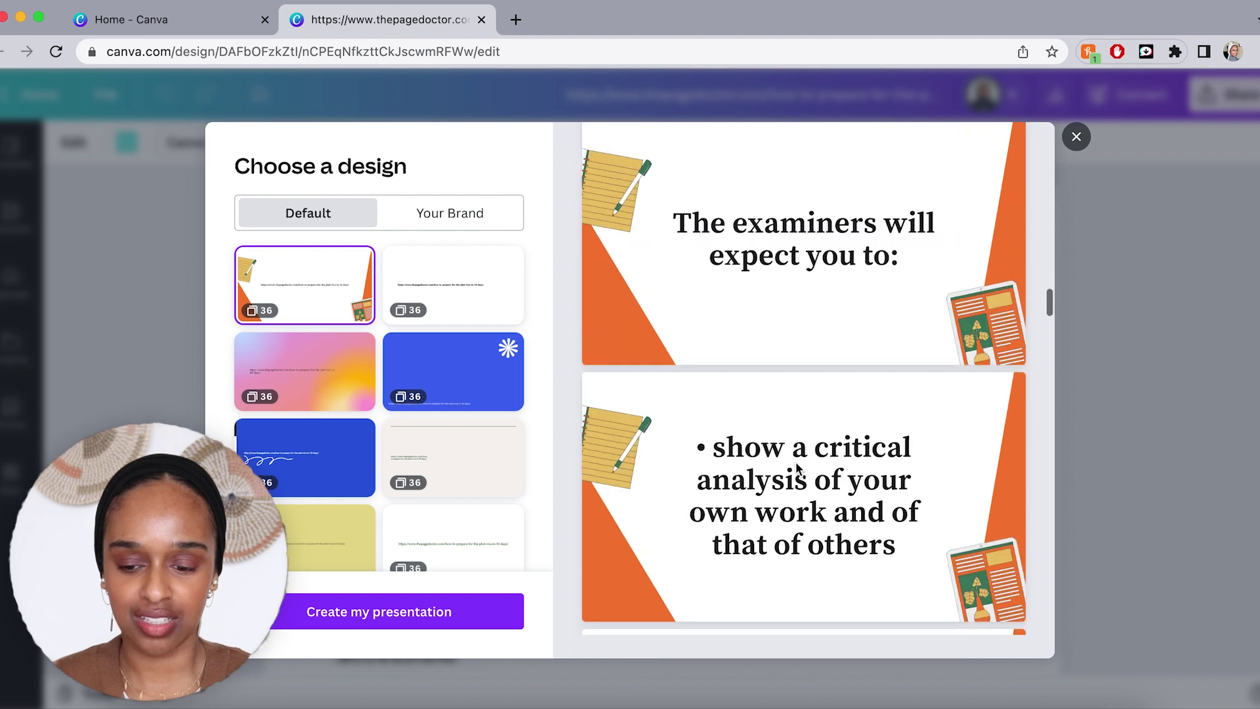
scroll(798, 468, down, 5)
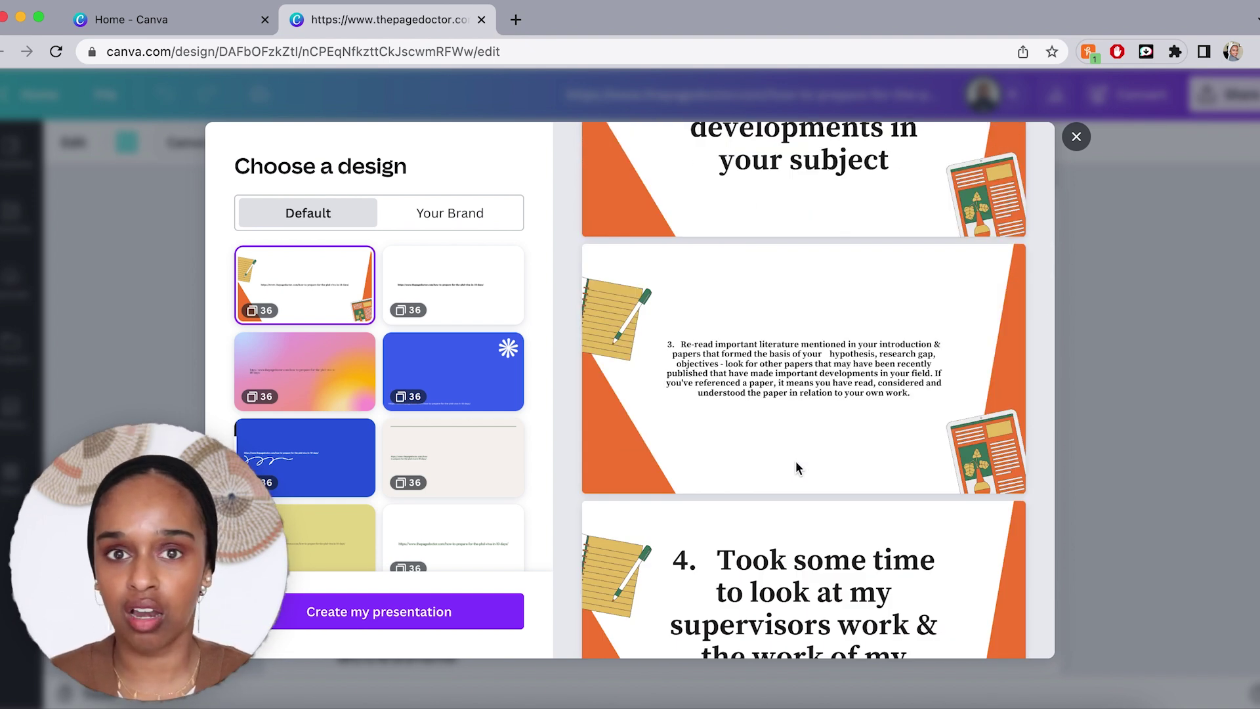
scroll(796, 467, down, 4)
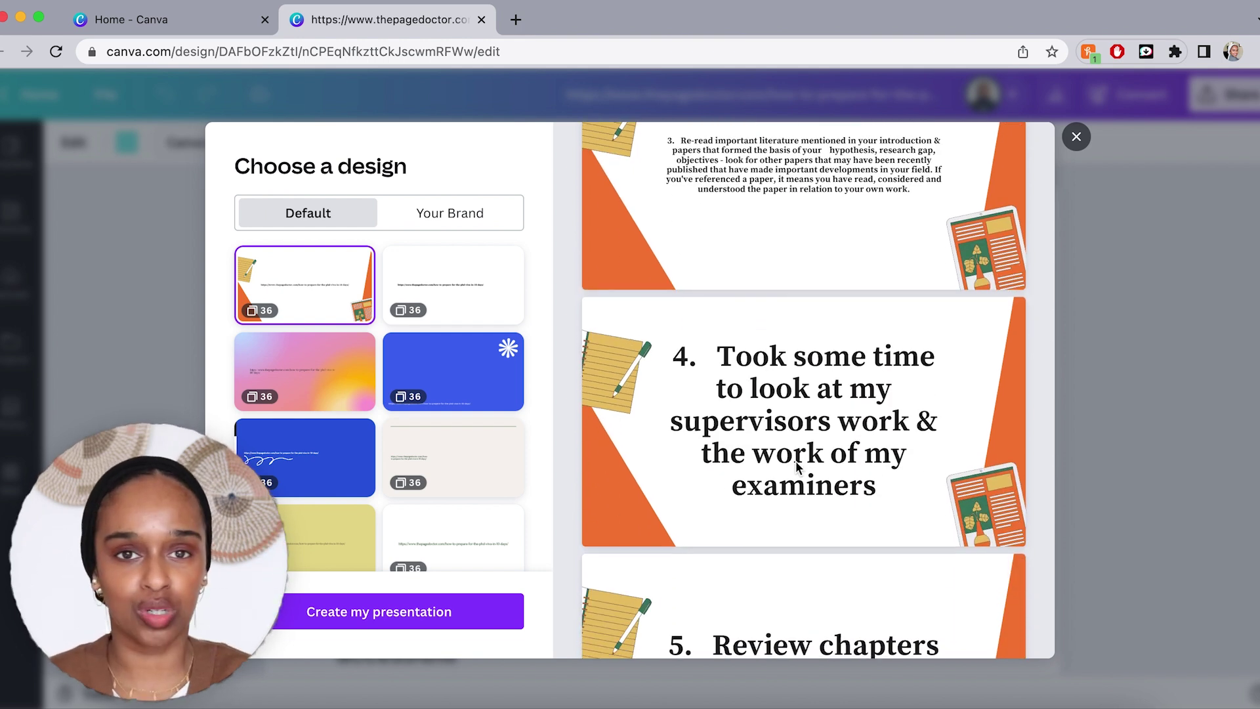
scroll(798, 466, down, 7)
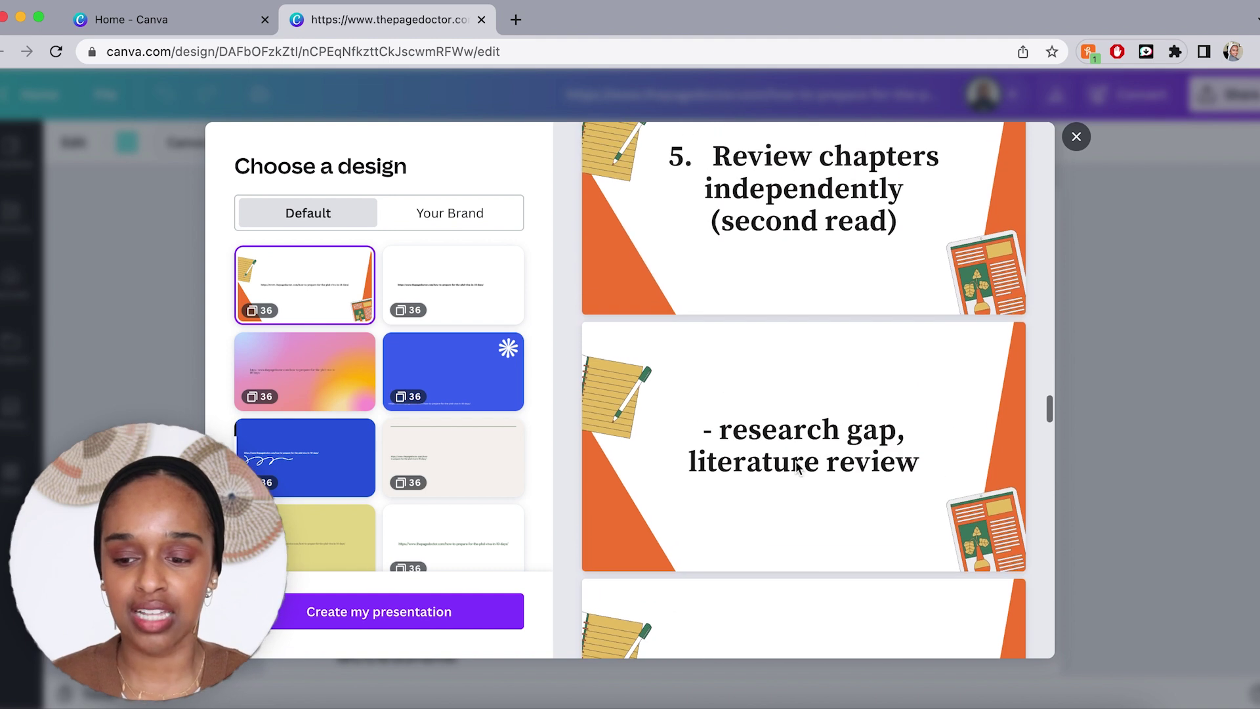
scroll(798, 453, down, 20)
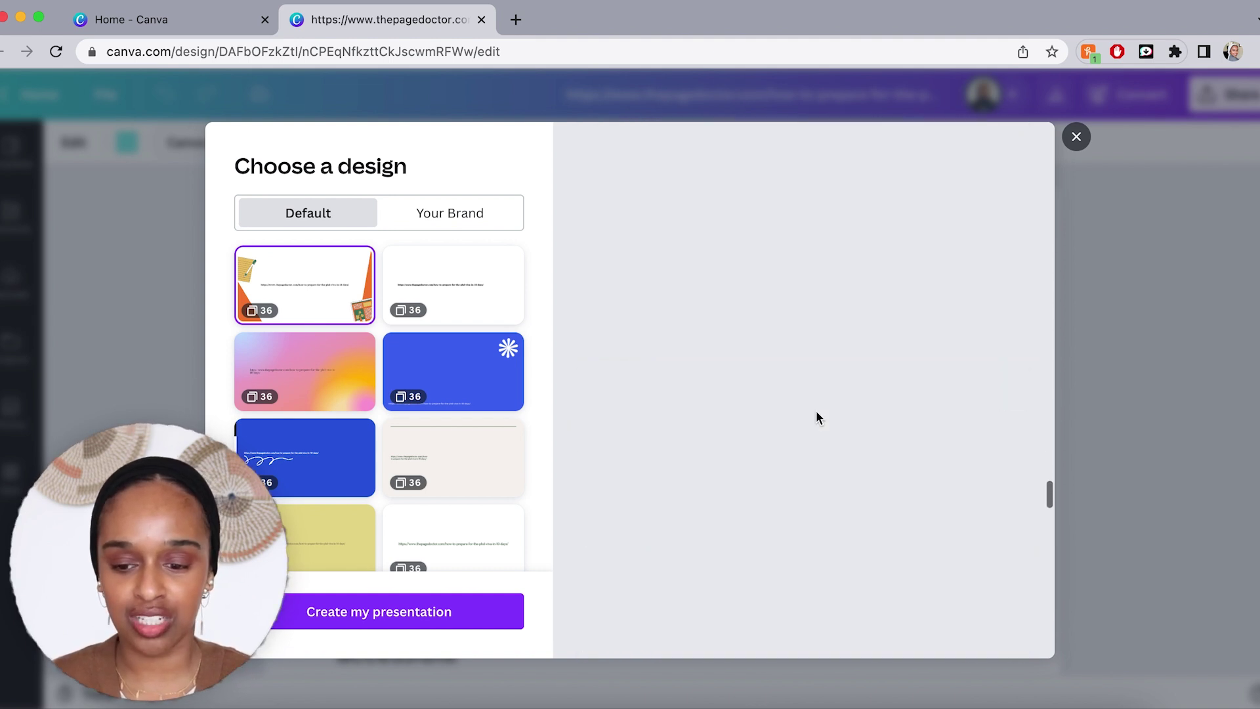
scroll(817, 413, down, 1)
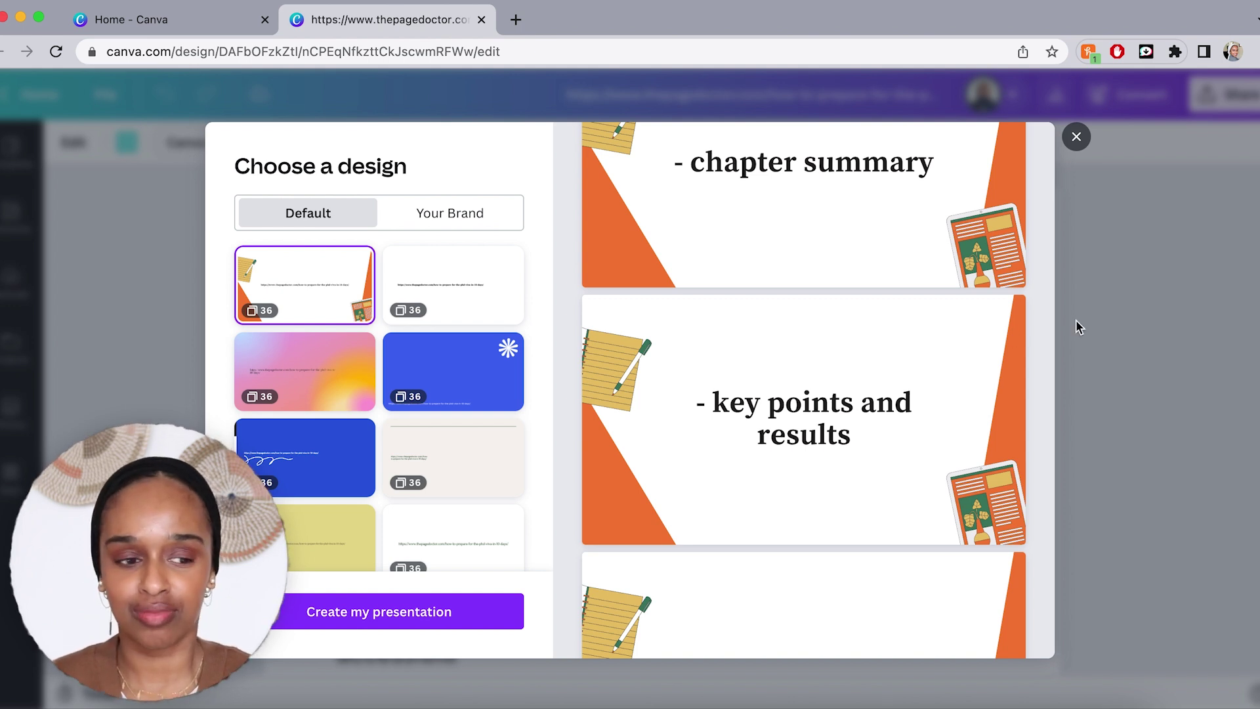
scroll(972, 358, down, 10)
scroll(971, 353, down, 5)
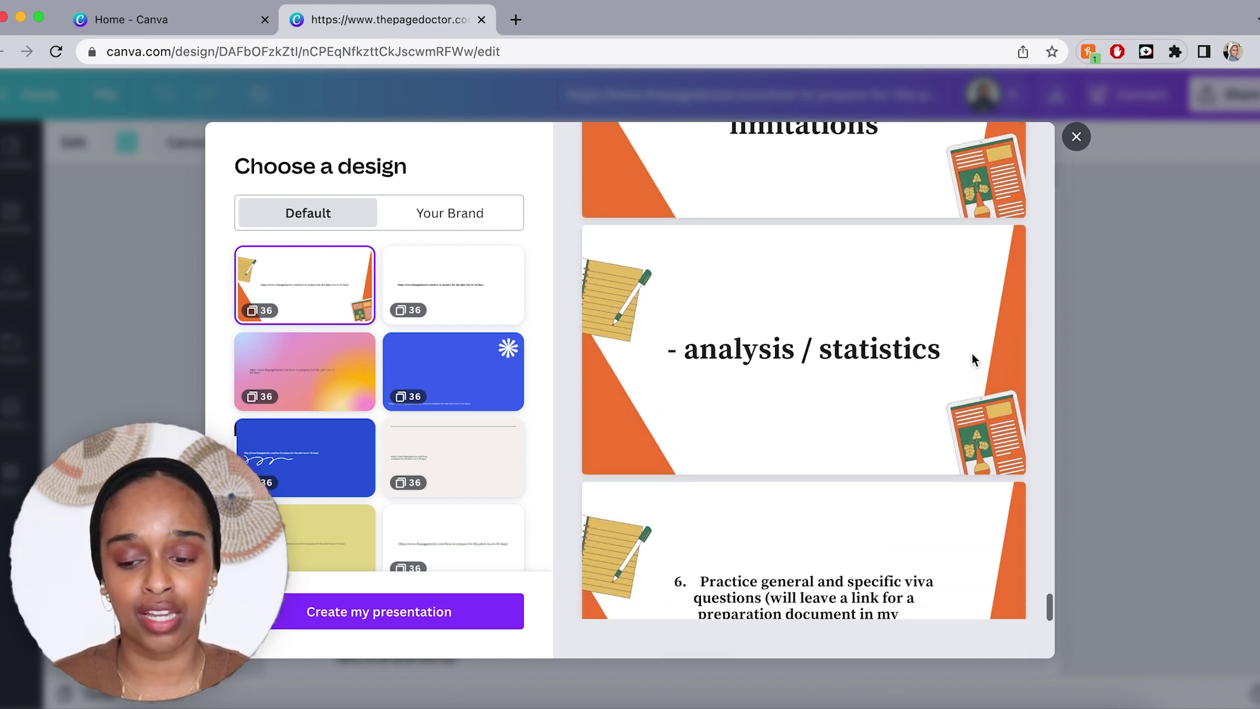
scroll(971, 352, up, 15)
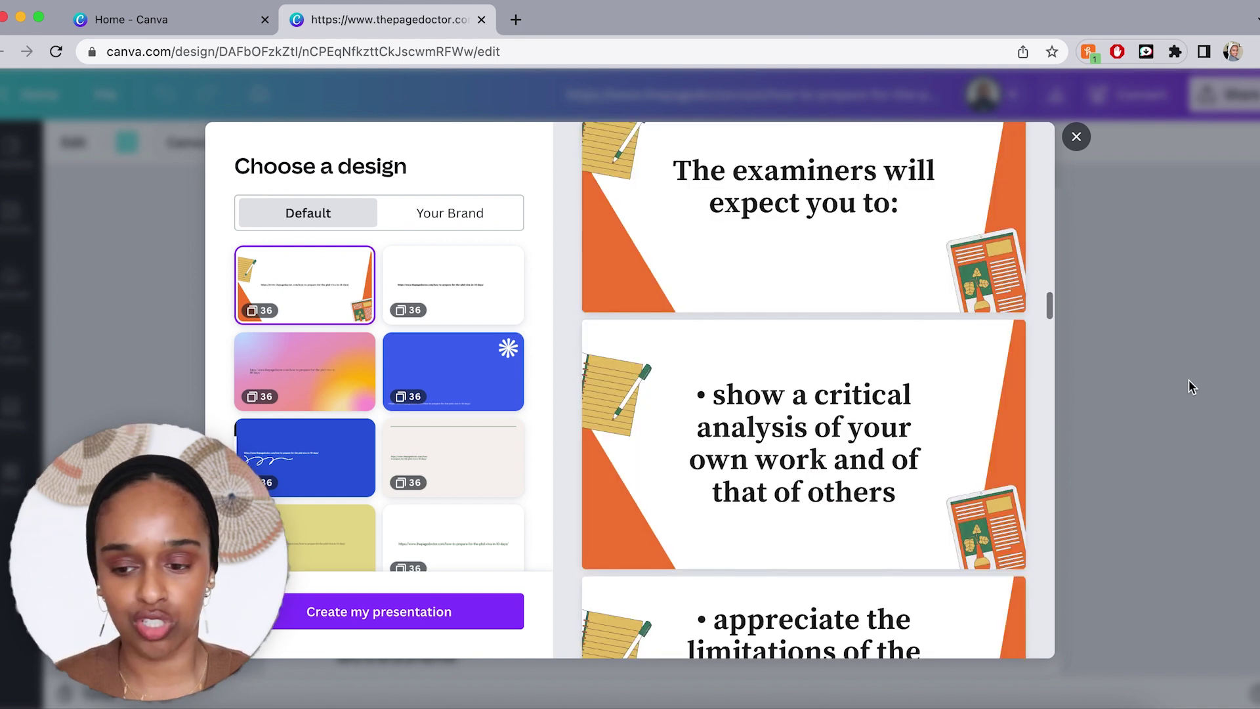
Leave the presentation design choices and browse the website types and templates through to the Education Websites.
click(1193, 387)
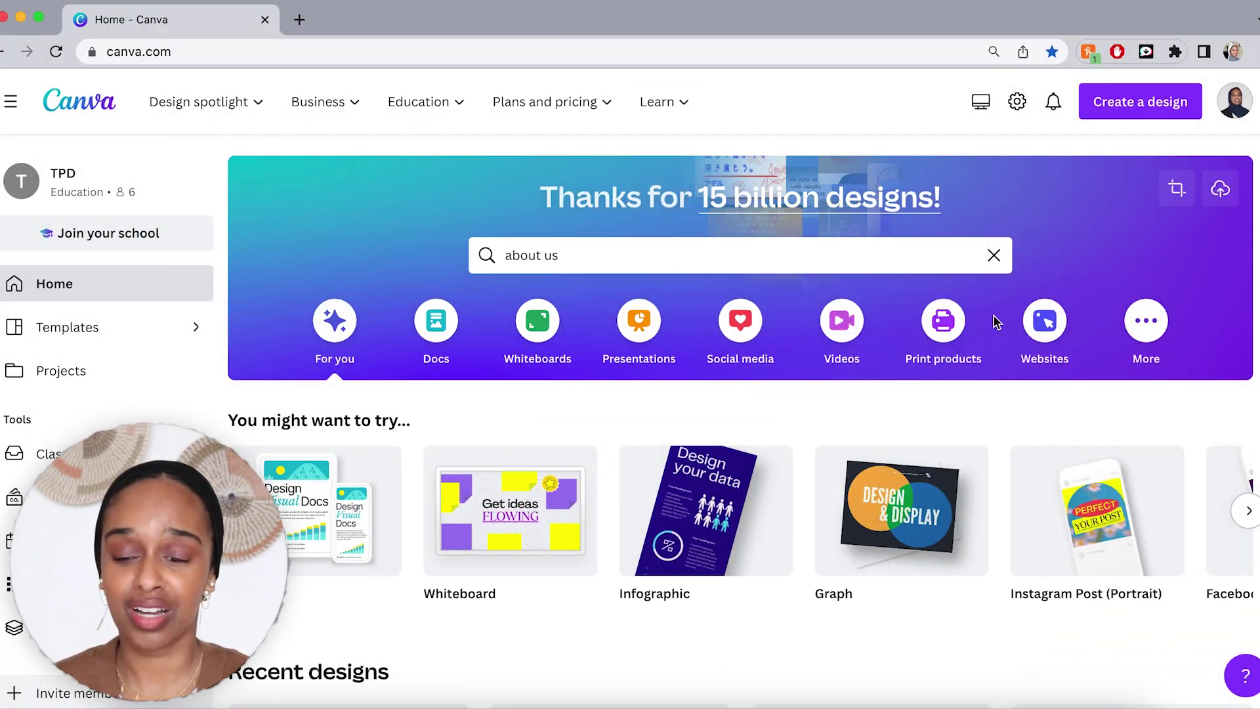
click(1044, 325)
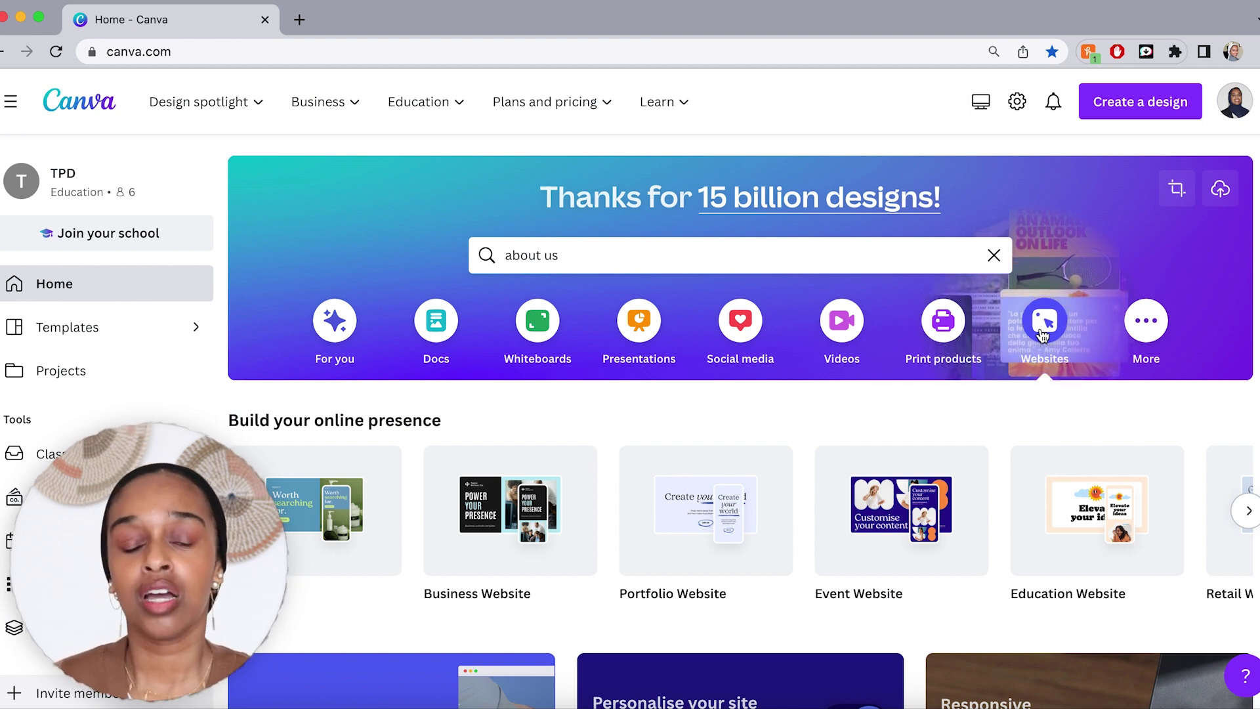
scroll(732, 332, down, 5)
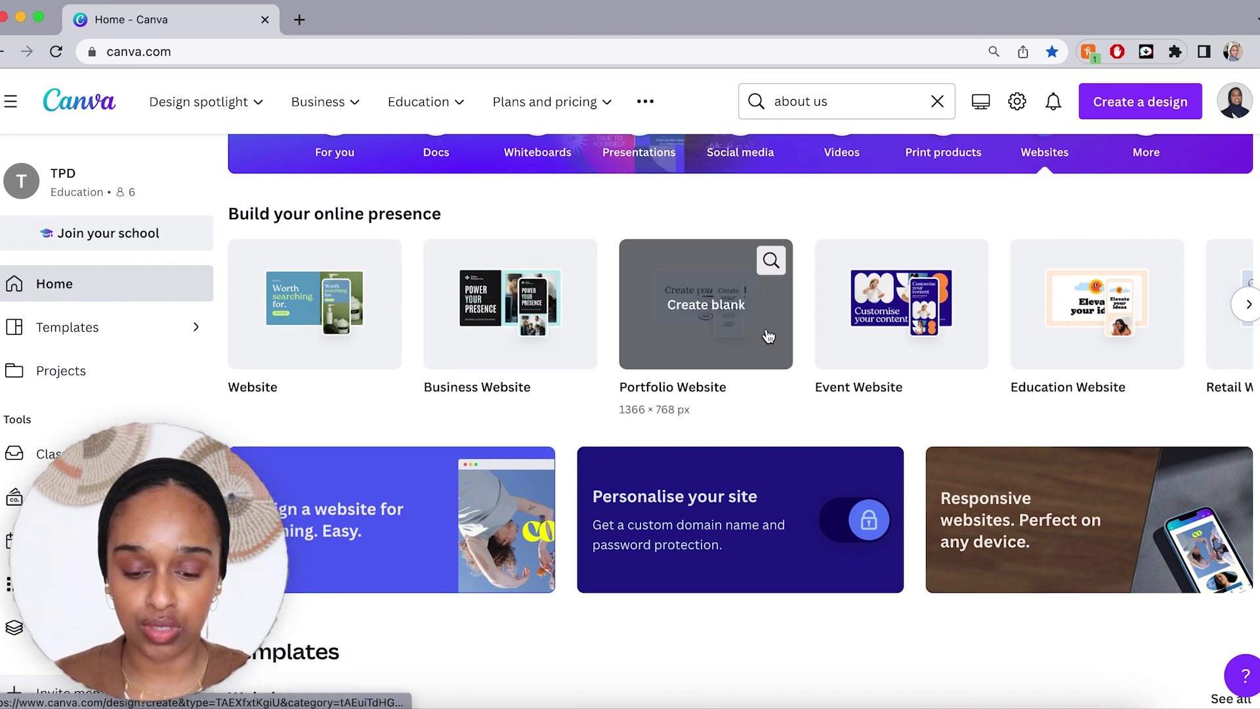
click(1249, 304)
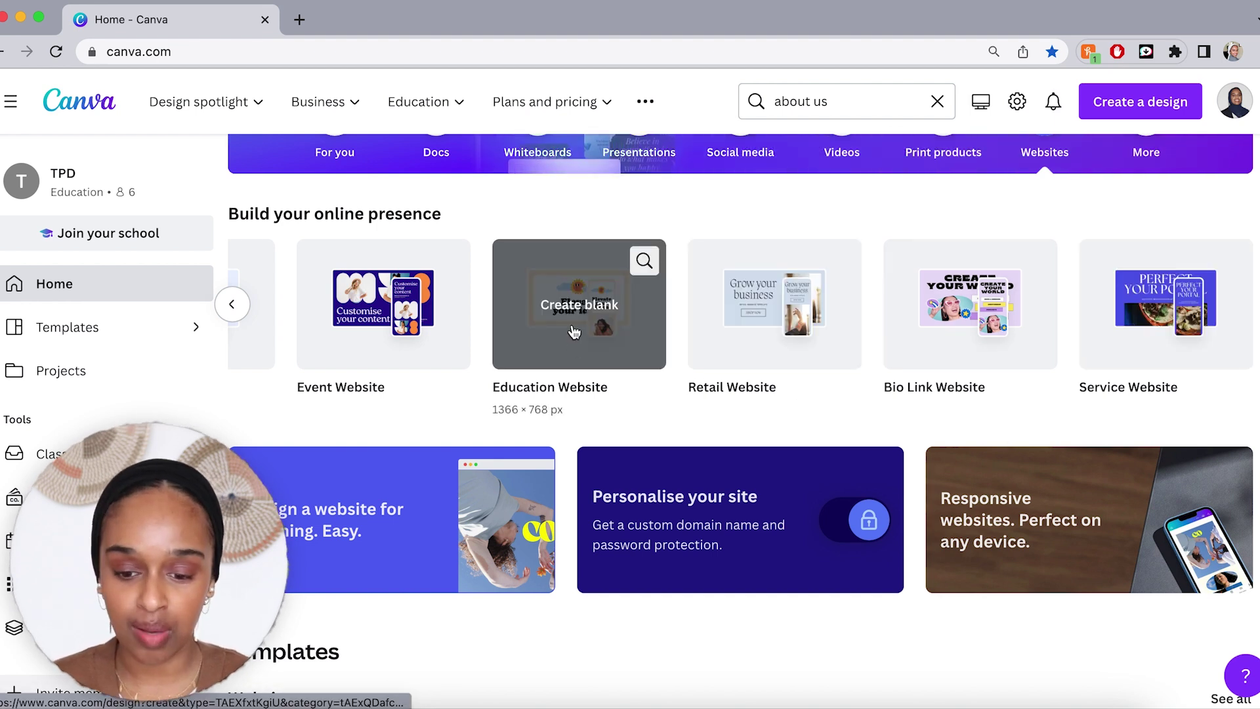
scroll(573, 328, down, 8)
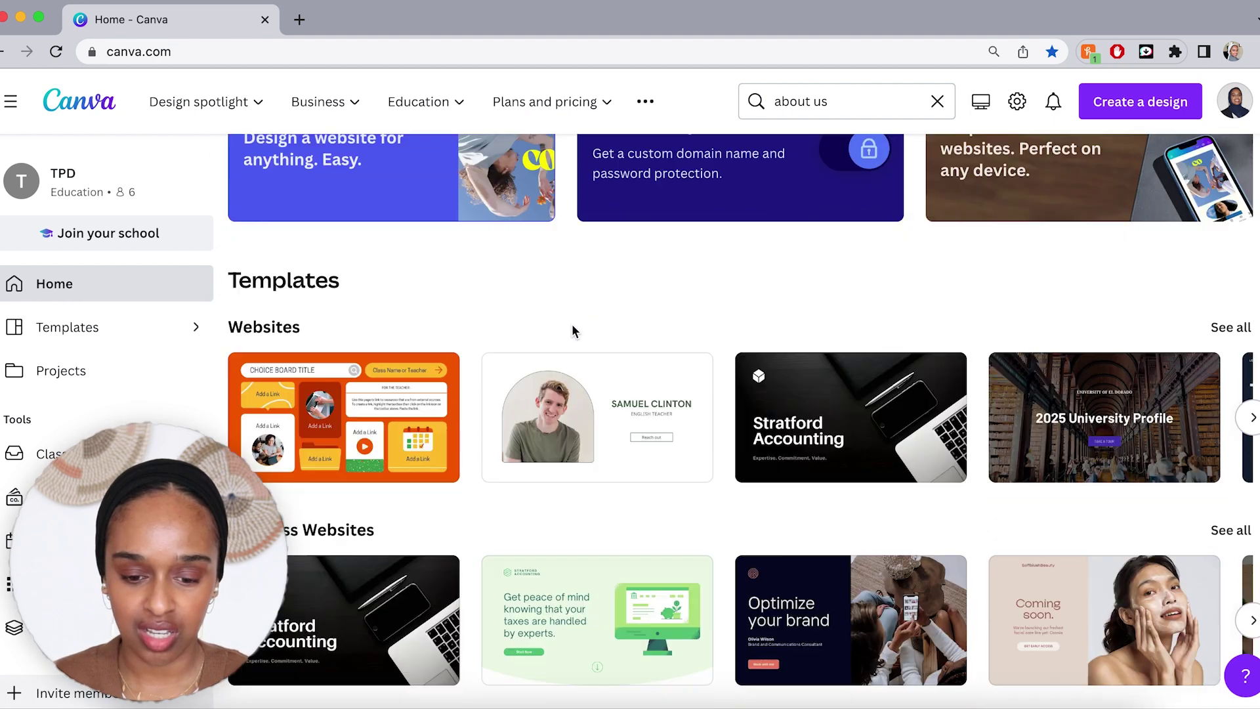
scroll(572, 329, down, 4)
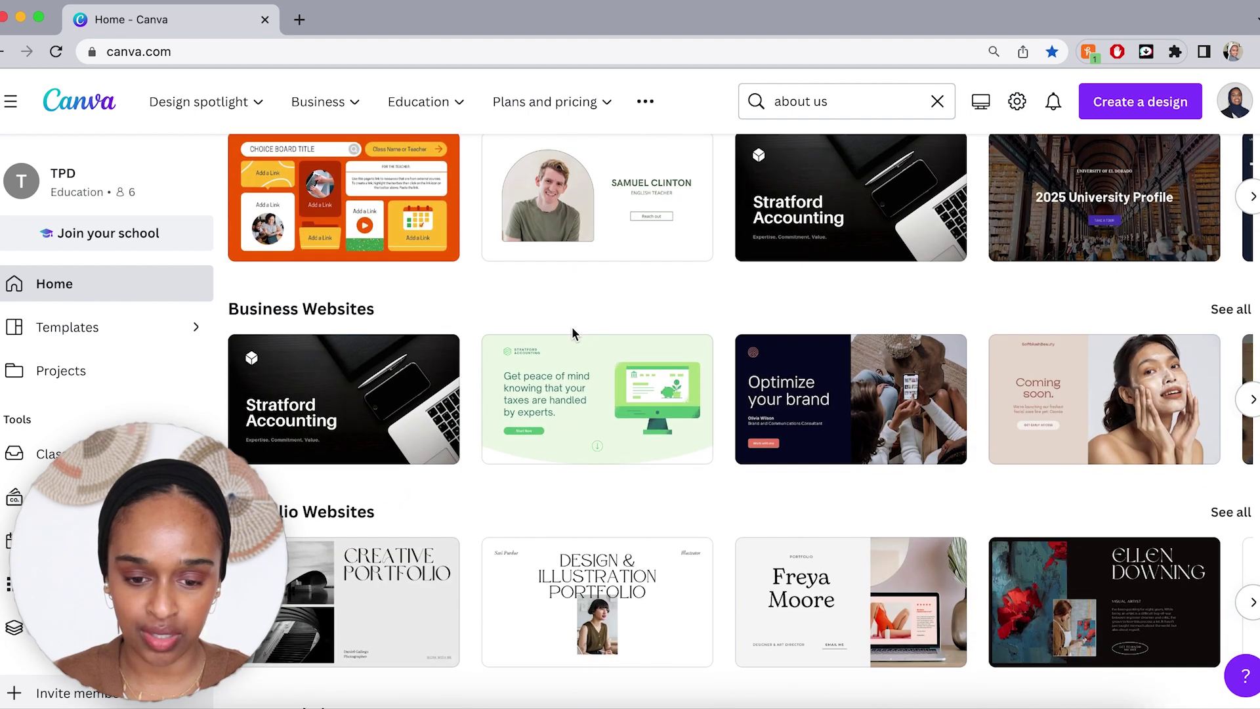
scroll(572, 328, down, 5)
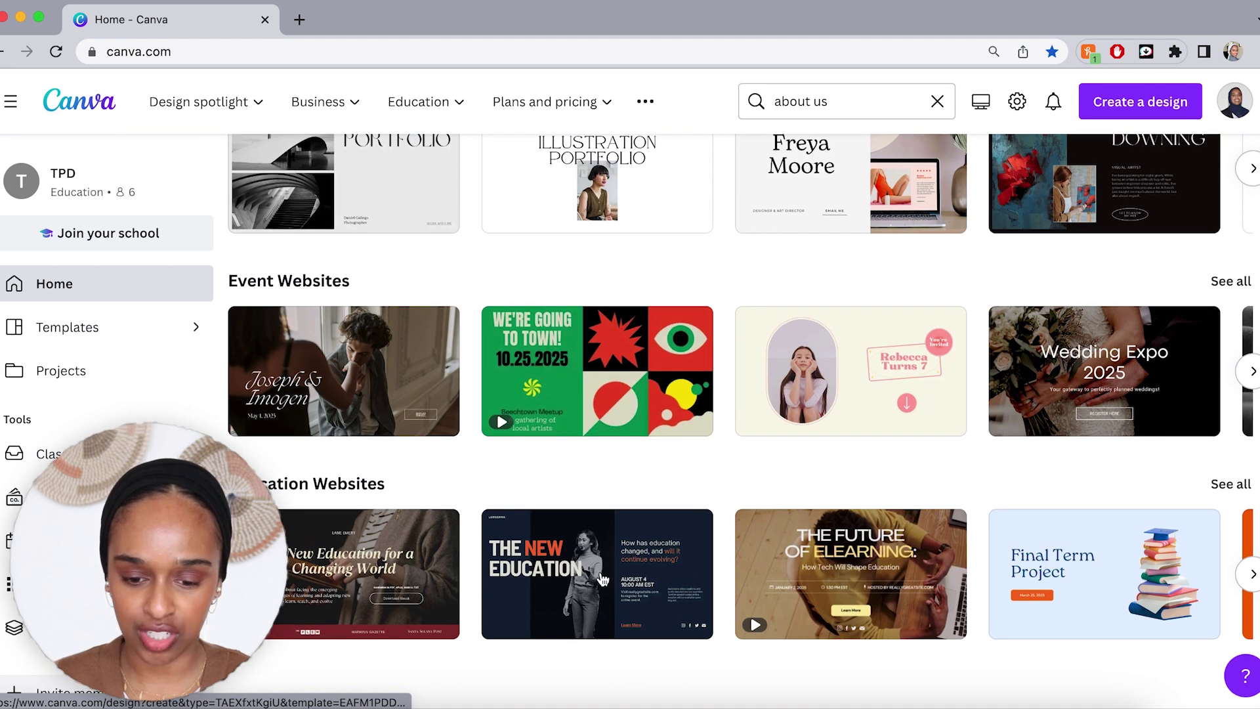
Open the "A New Education for a Changing World" education website template and add a blank page after its first page.
click(383, 577)
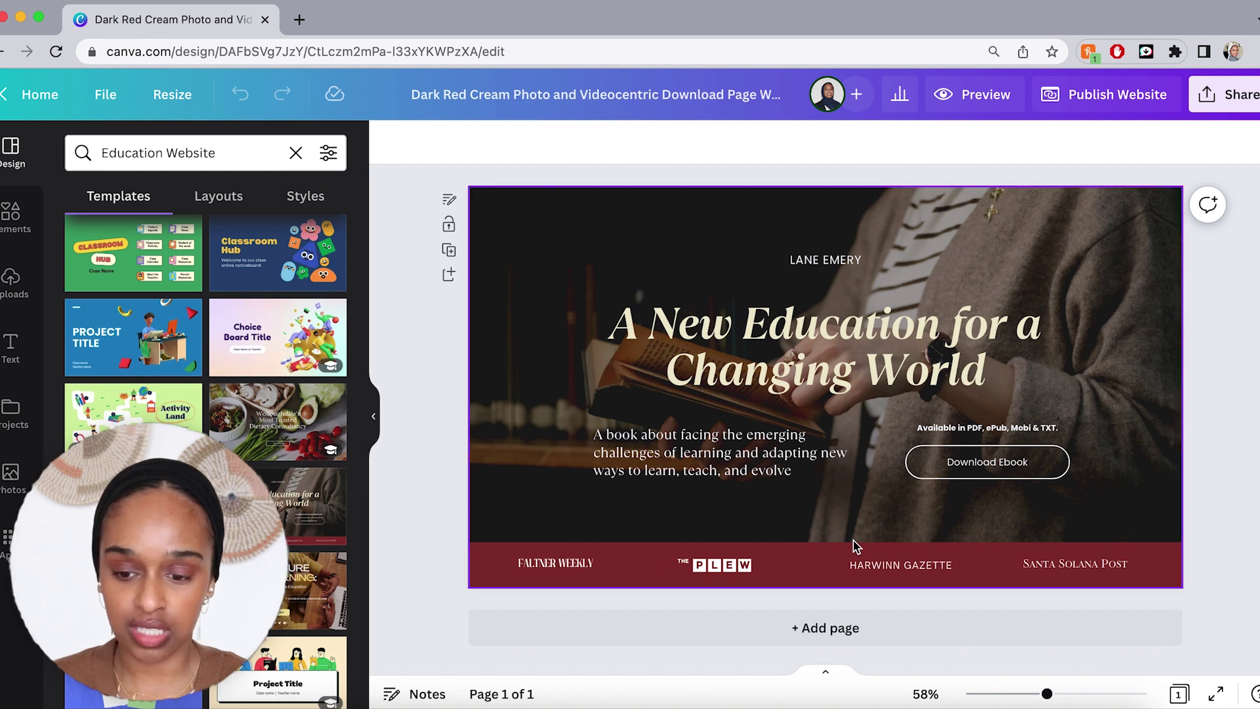
click(835, 640)
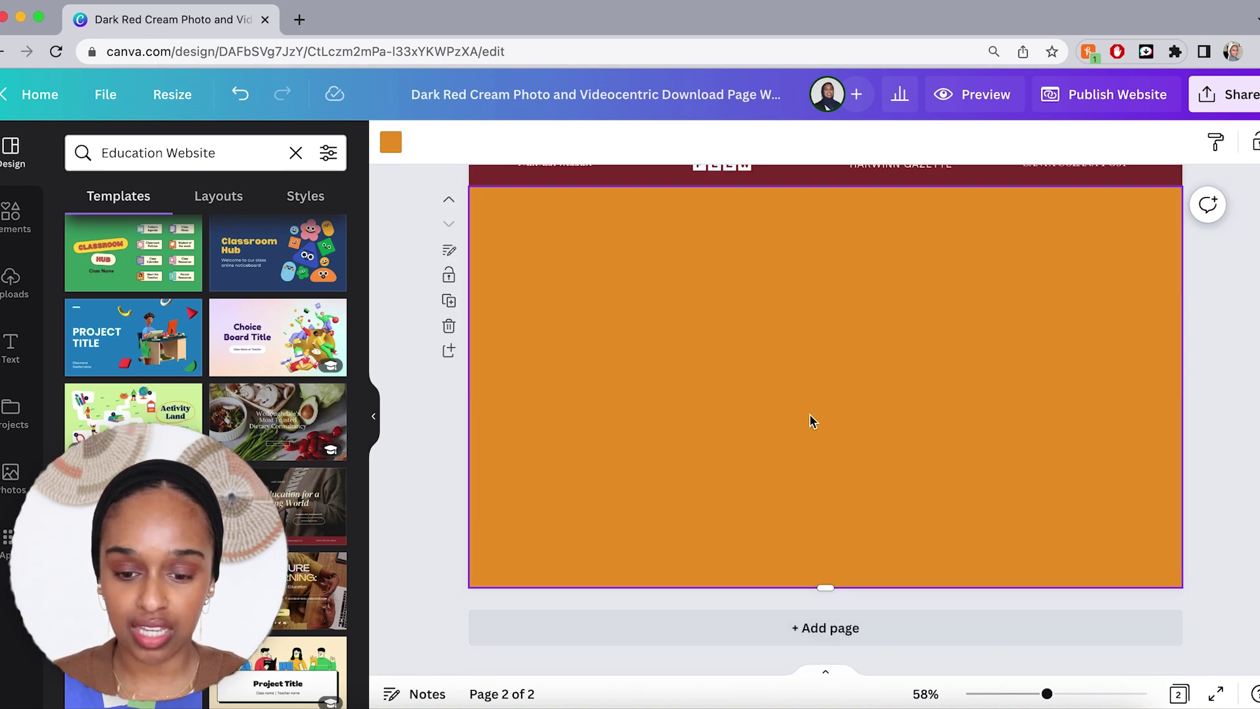
scroll(809, 417, up, 5)
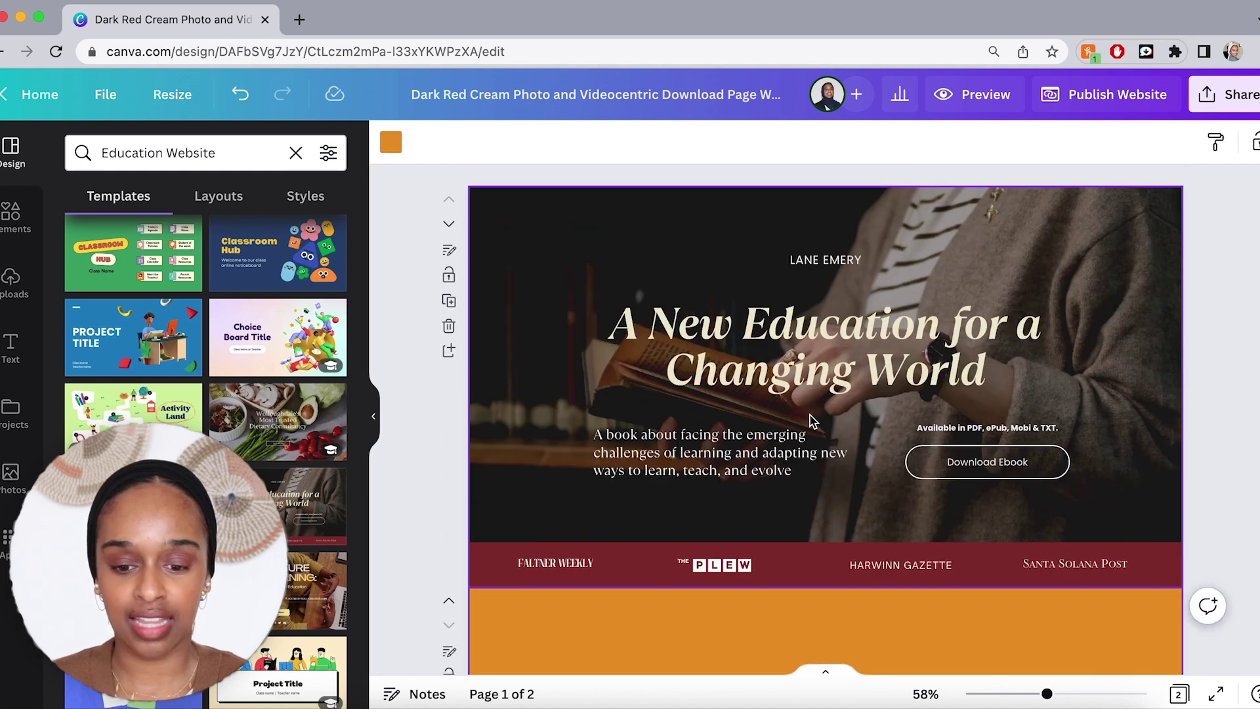
click(726, 568)
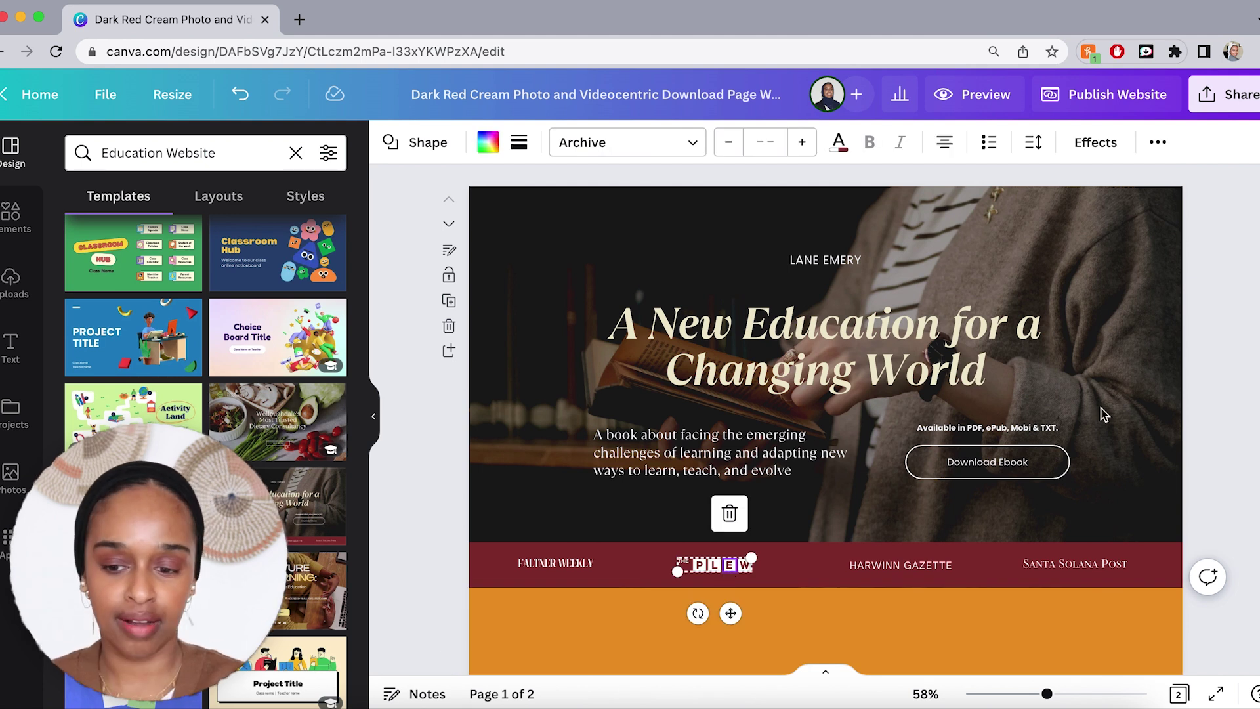
click(1196, 427)
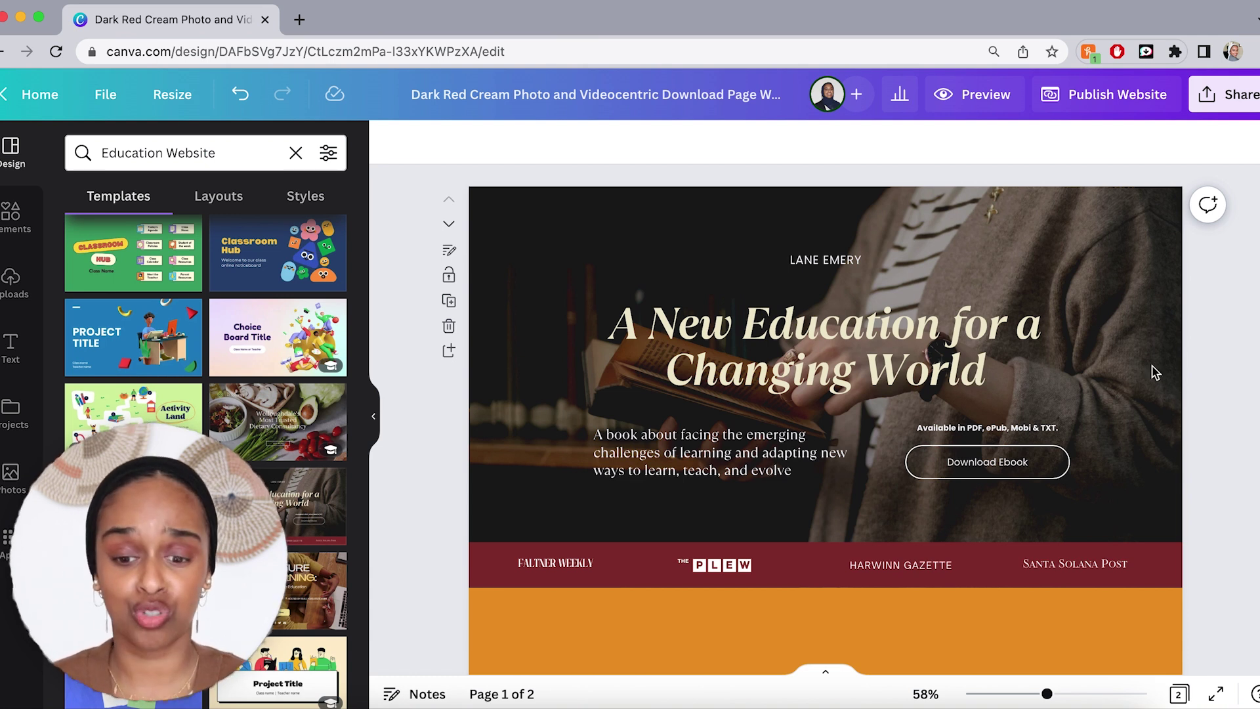
Start publishing the website to a free Canva domain and enter a subdomain name.
click(1089, 100)
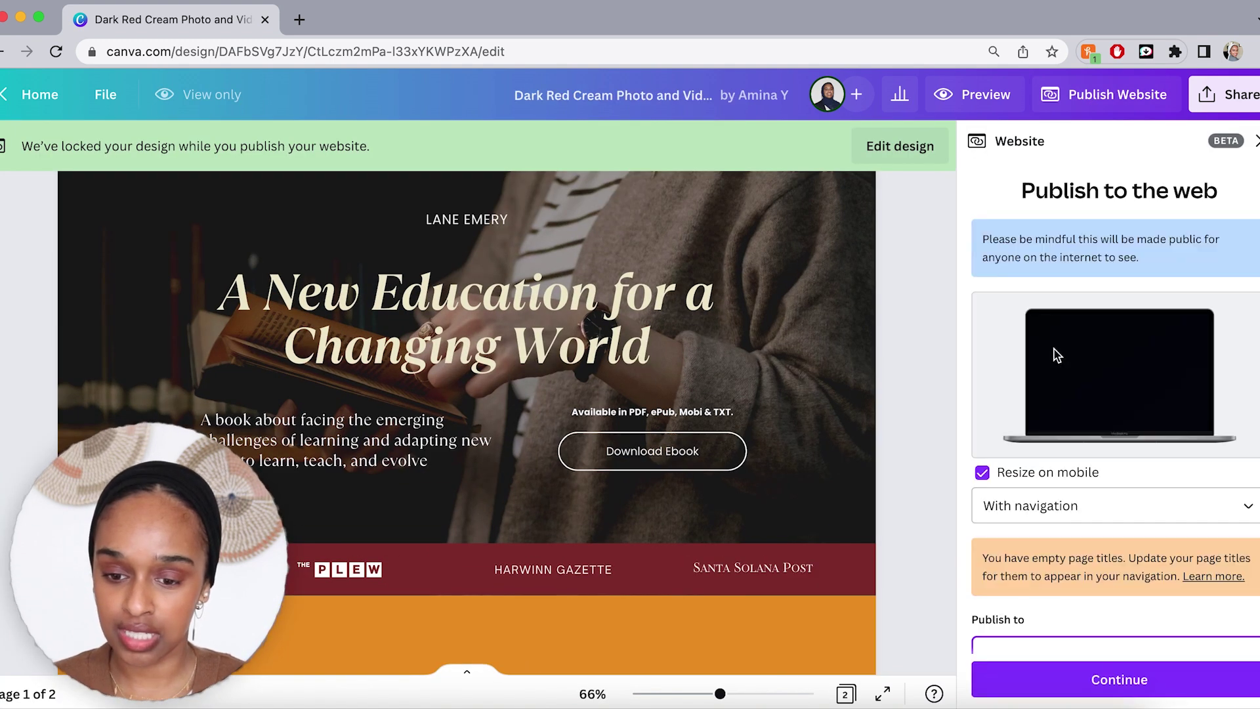
scroll(1121, 317, down, 5)
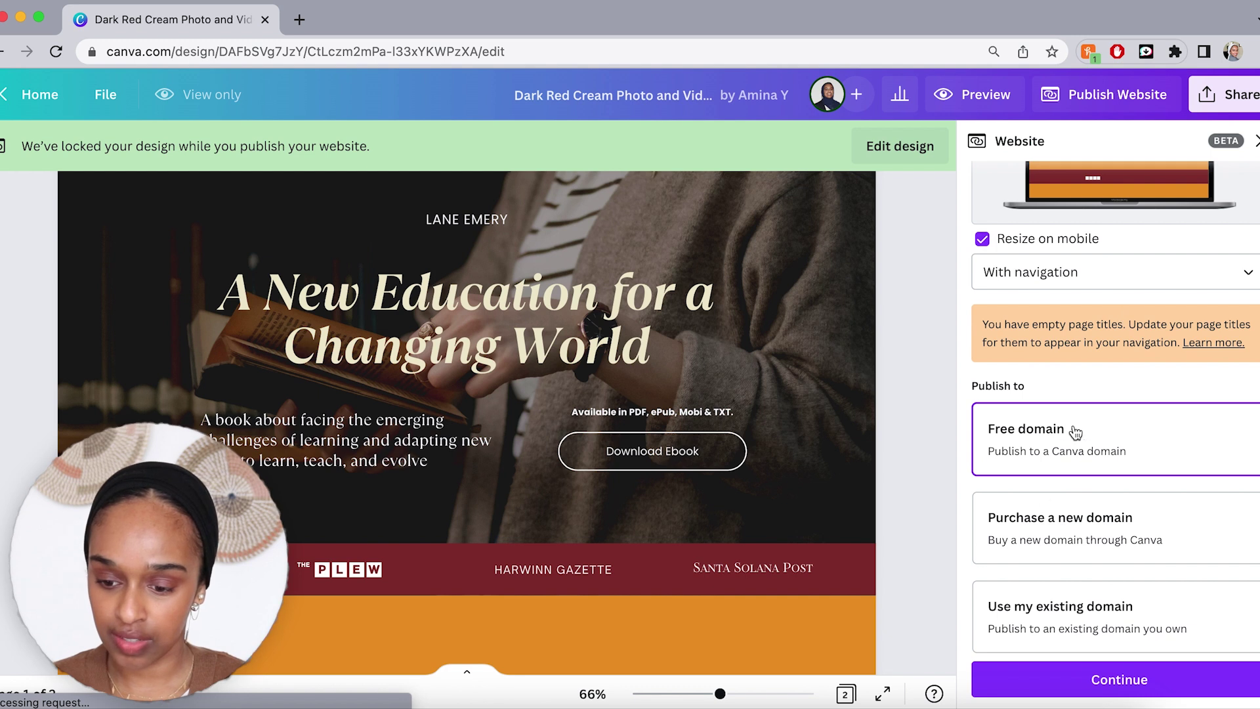
click(1158, 681)
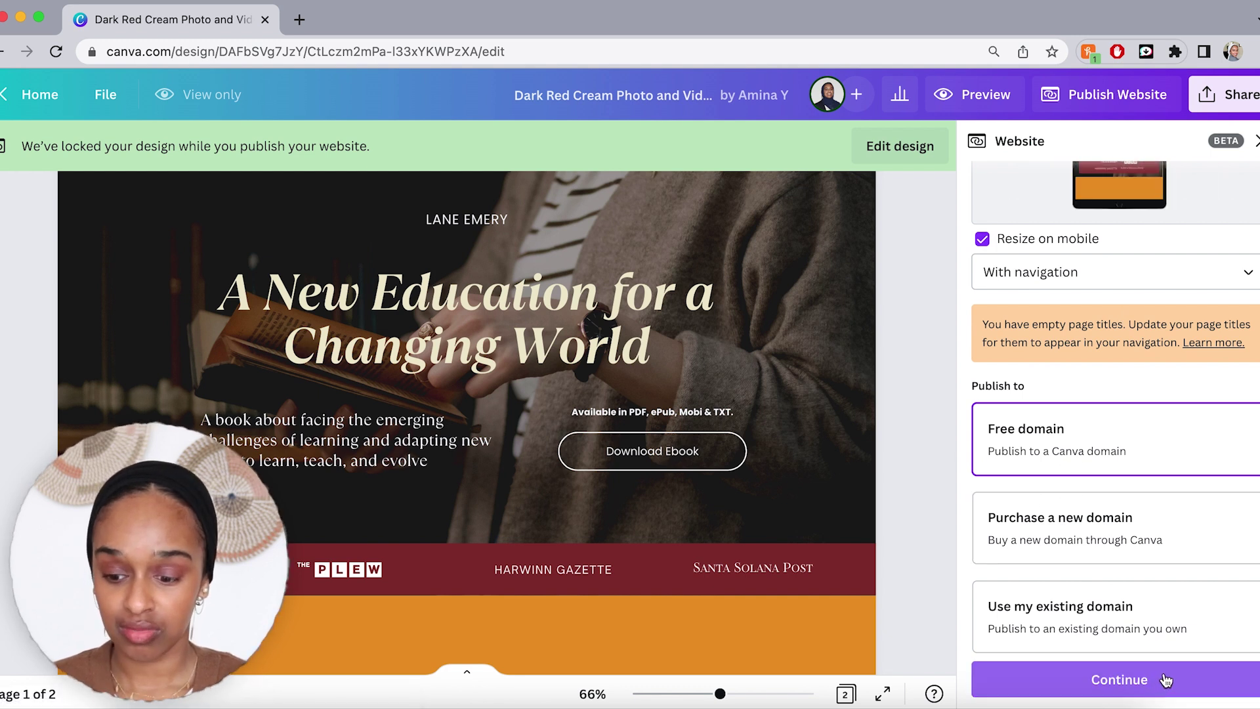
click(1127, 308)
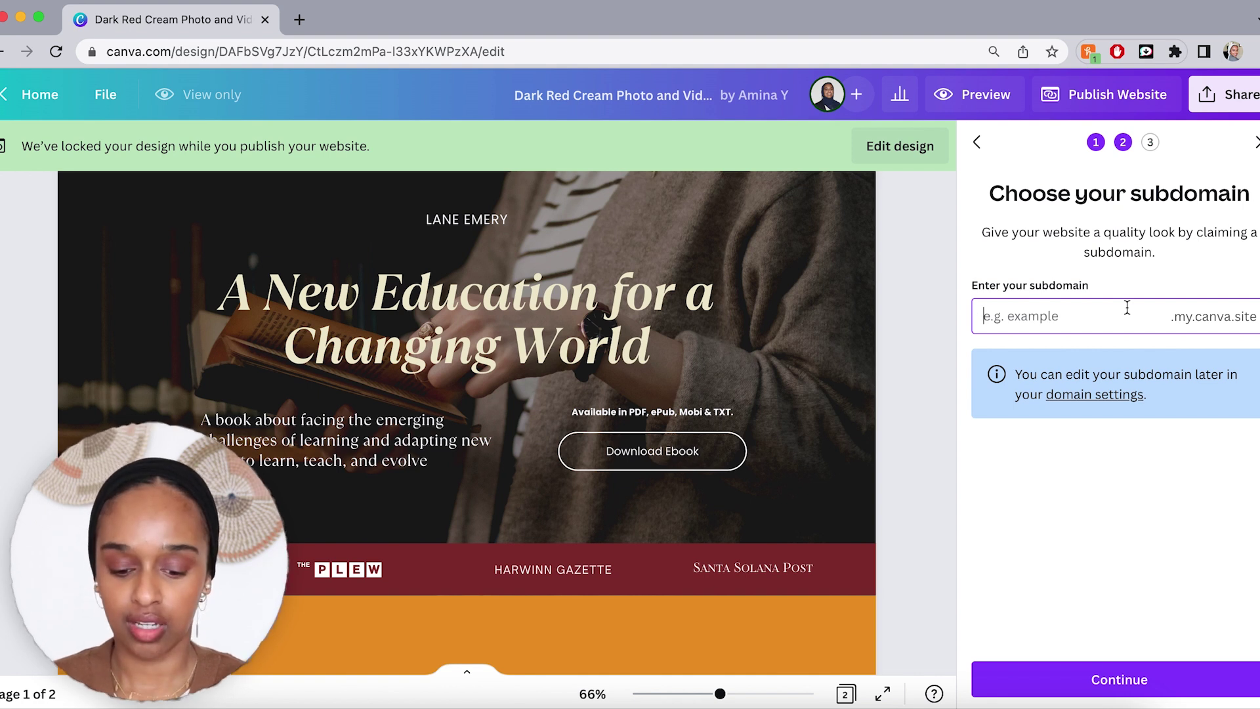
text(yoni)
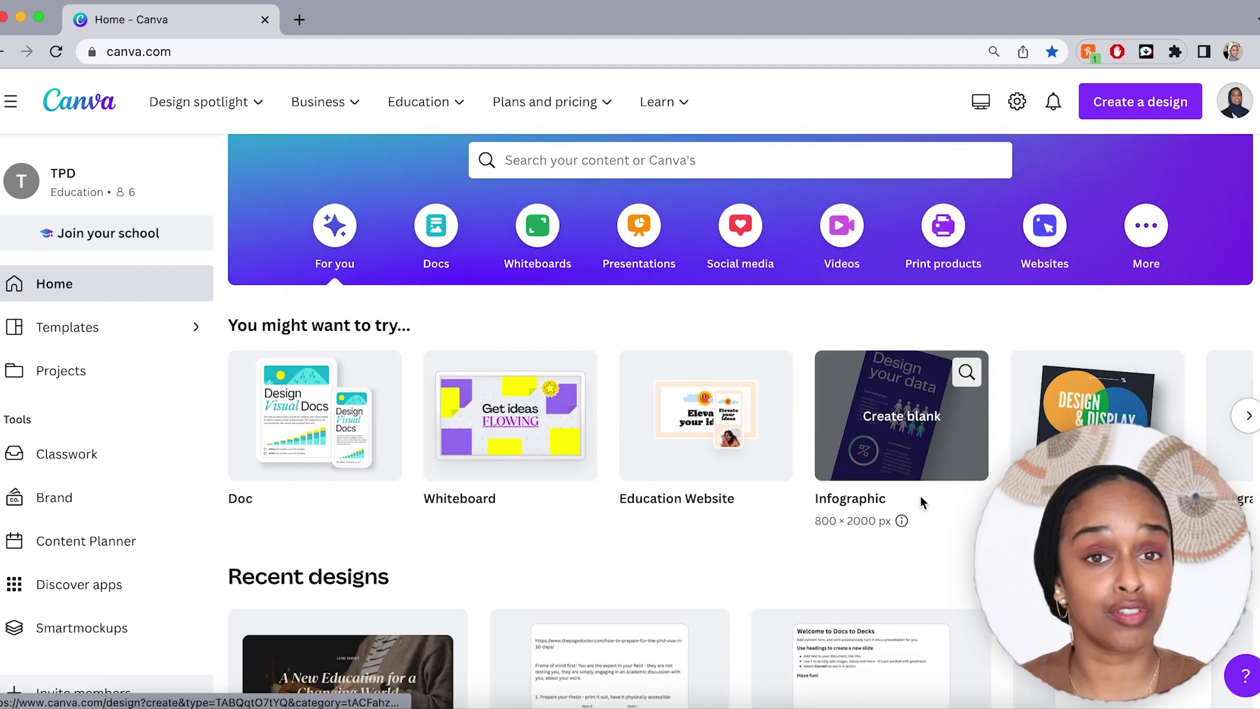
Create a blank infographic and try the SMART Goals, Super Six, Training Strategy 2022 and Be More Productive Working From Home templates on it.
click(918, 455)
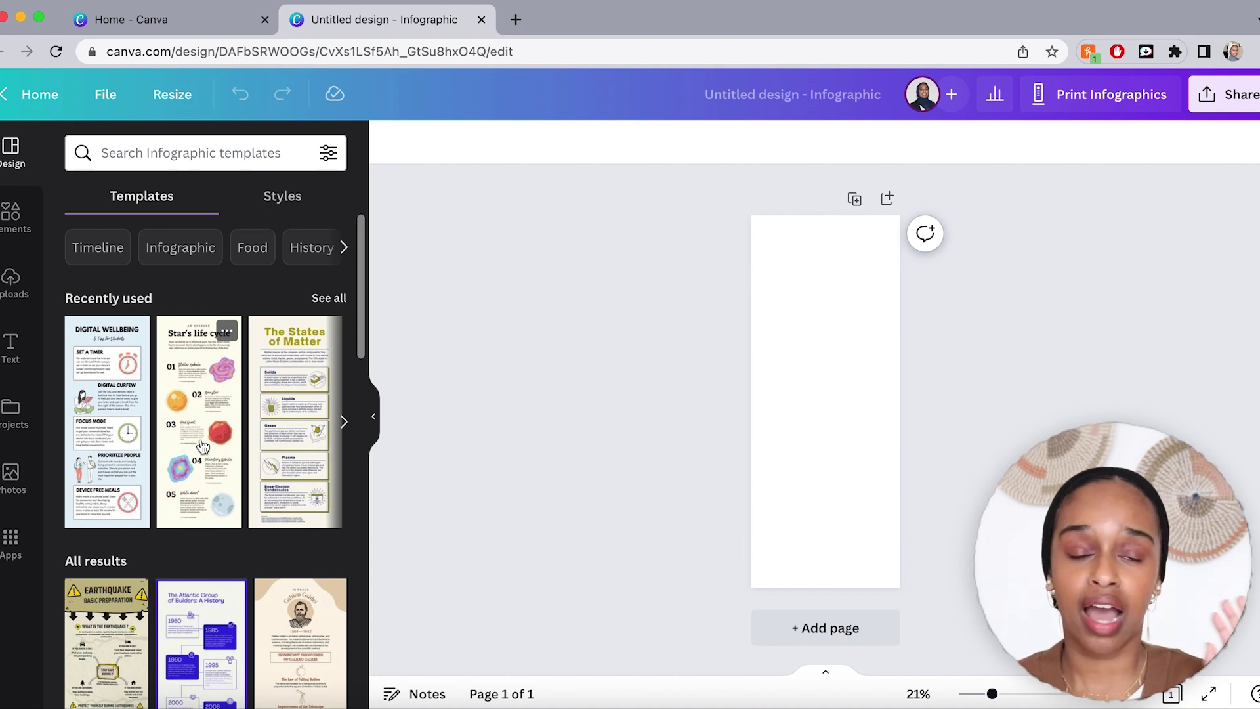
scroll(203, 446, down, 7)
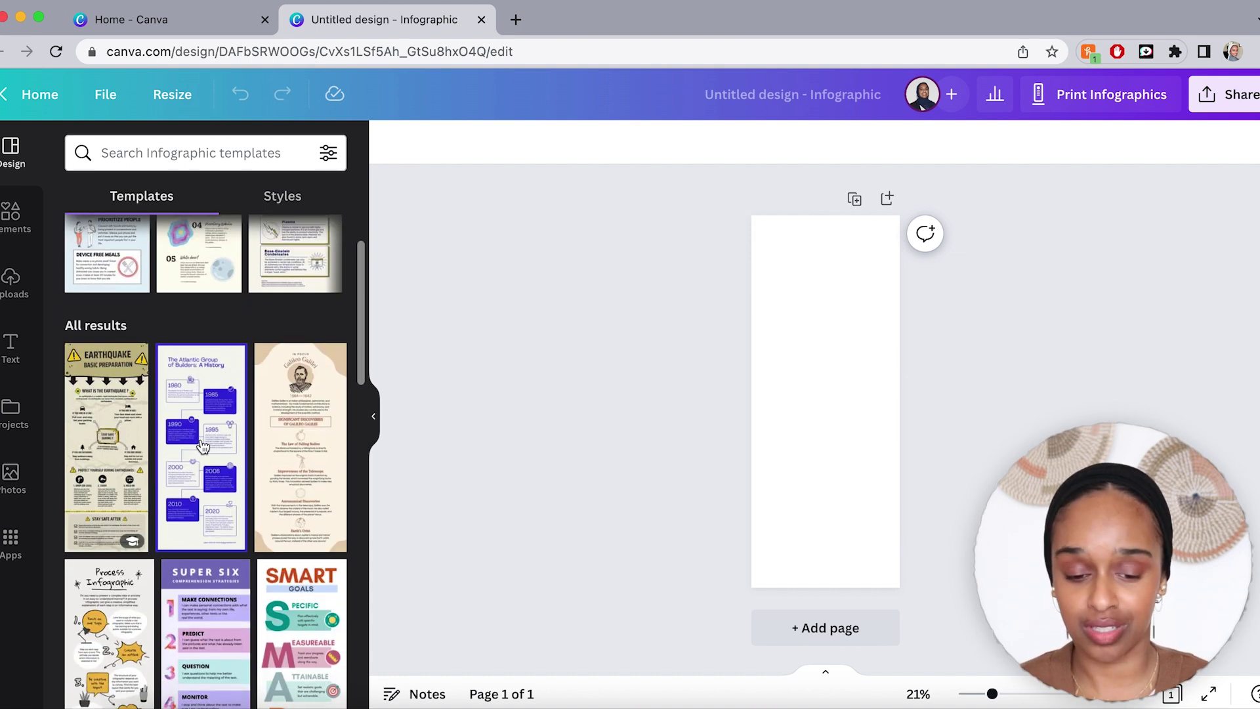
scroll(233, 485, down, 1)
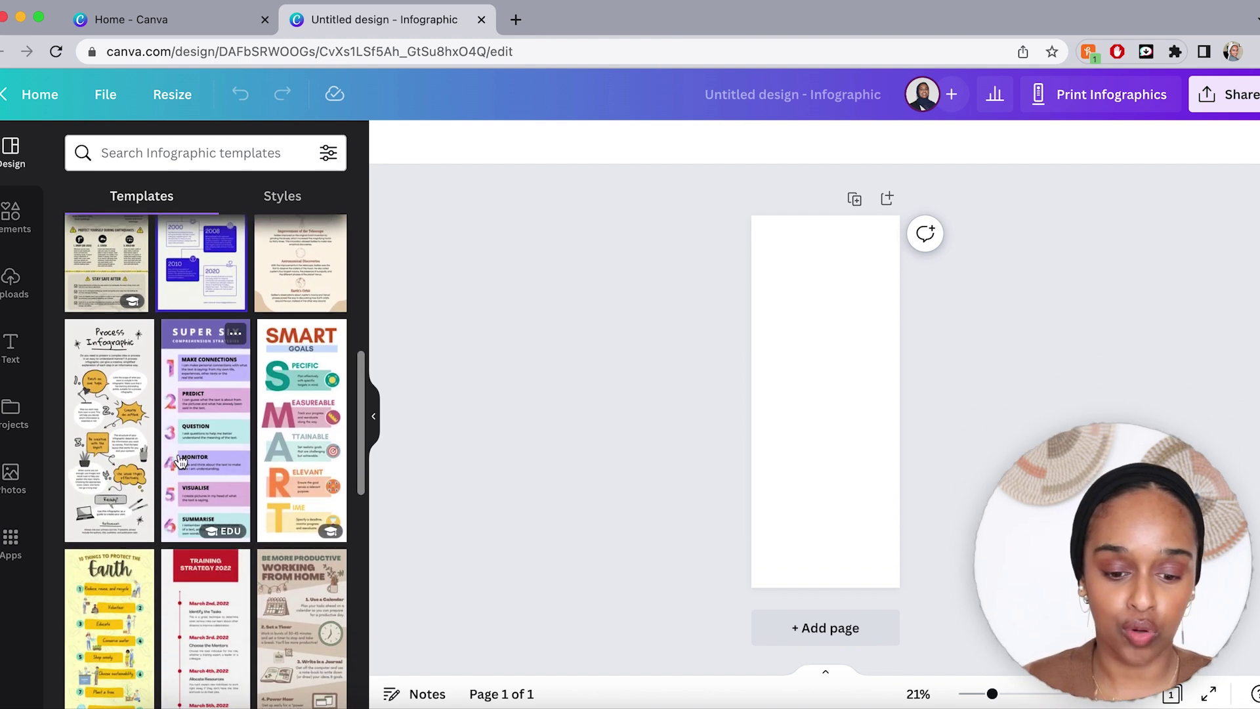
click(294, 426)
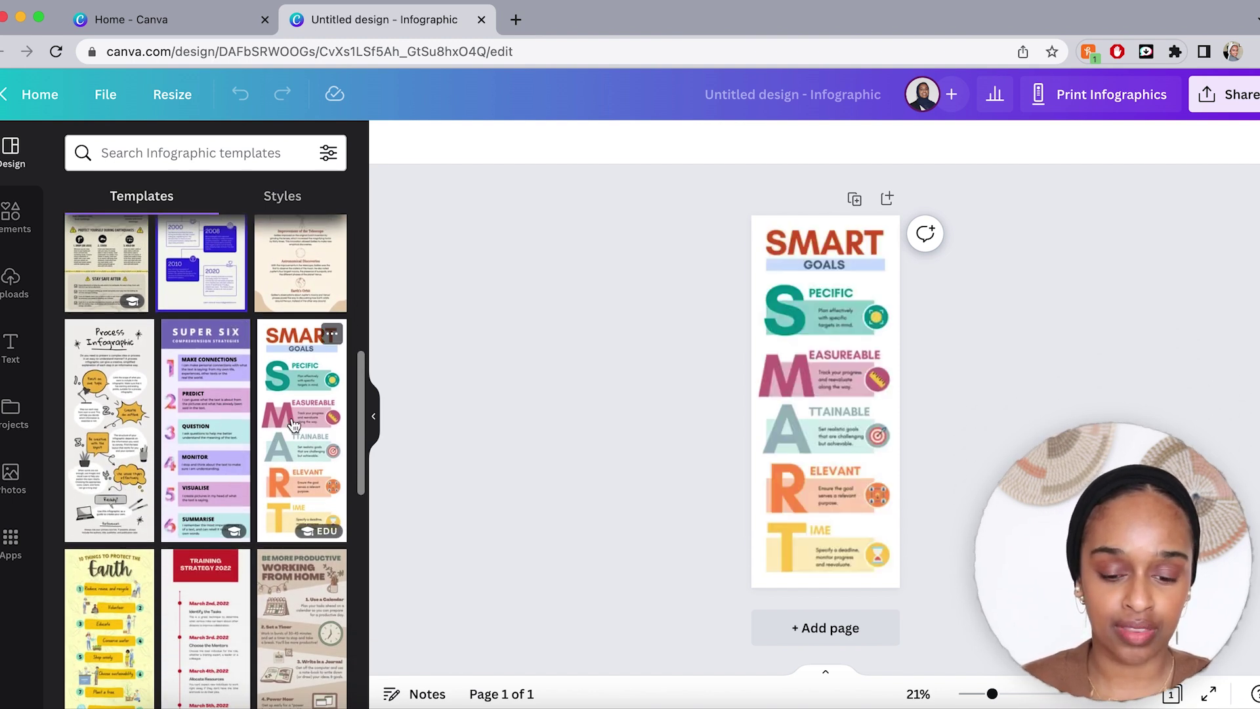
click(210, 448)
scroll(210, 448, down, 8)
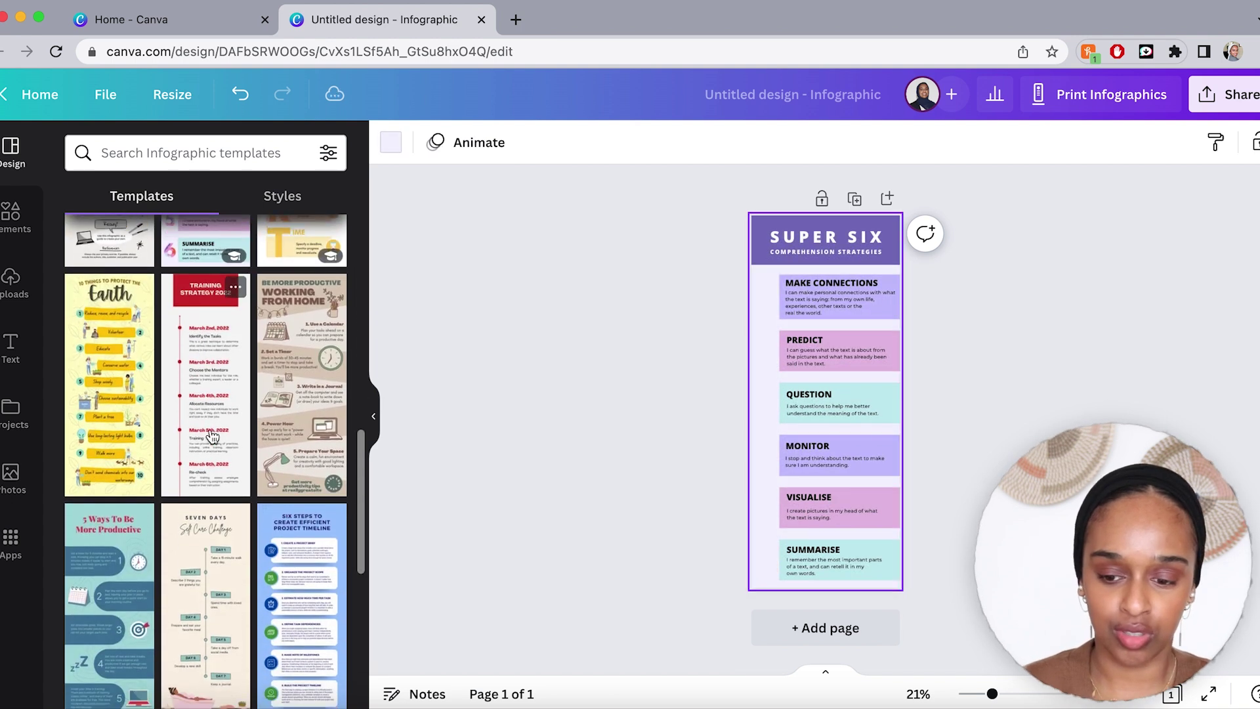
click(210, 448)
click(308, 390)
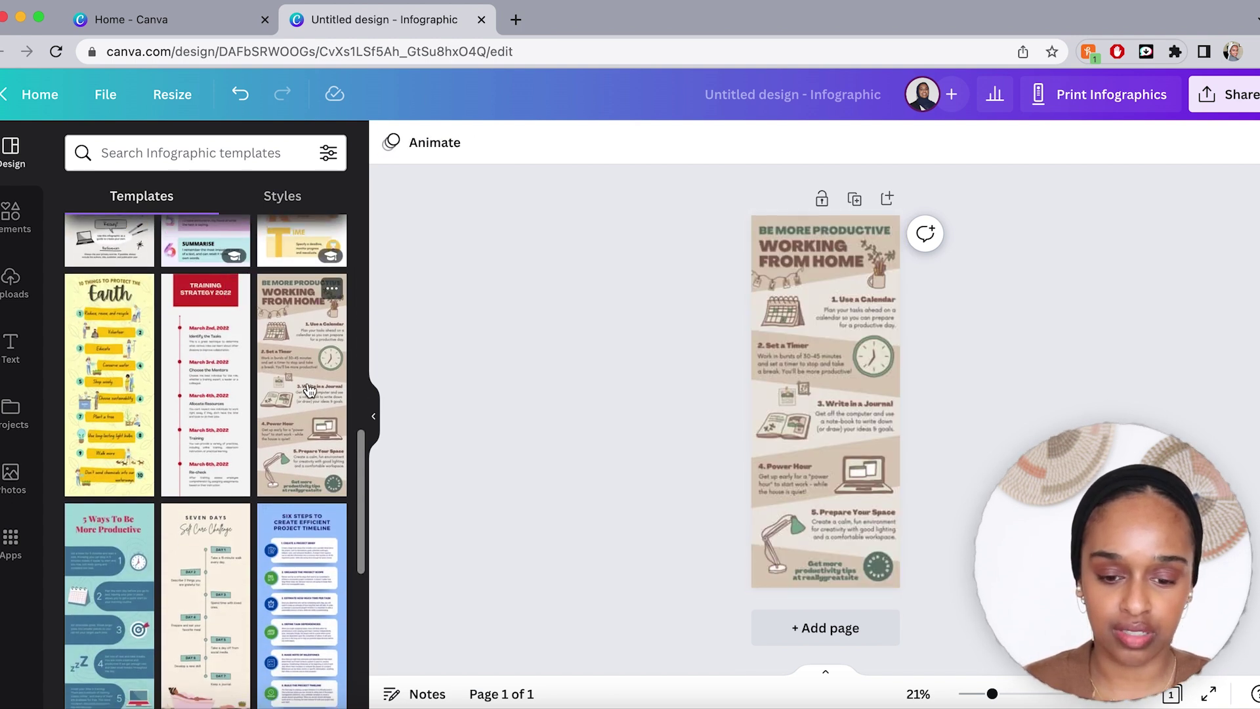
Try the Seven Days Self Care Challenge, Date Ideas for Introverts and Steps for Effective Online Marketing templates on the infographic.
scroll(237, 458, down, 5)
click(237, 458)
scroll(237, 458, down, 6)
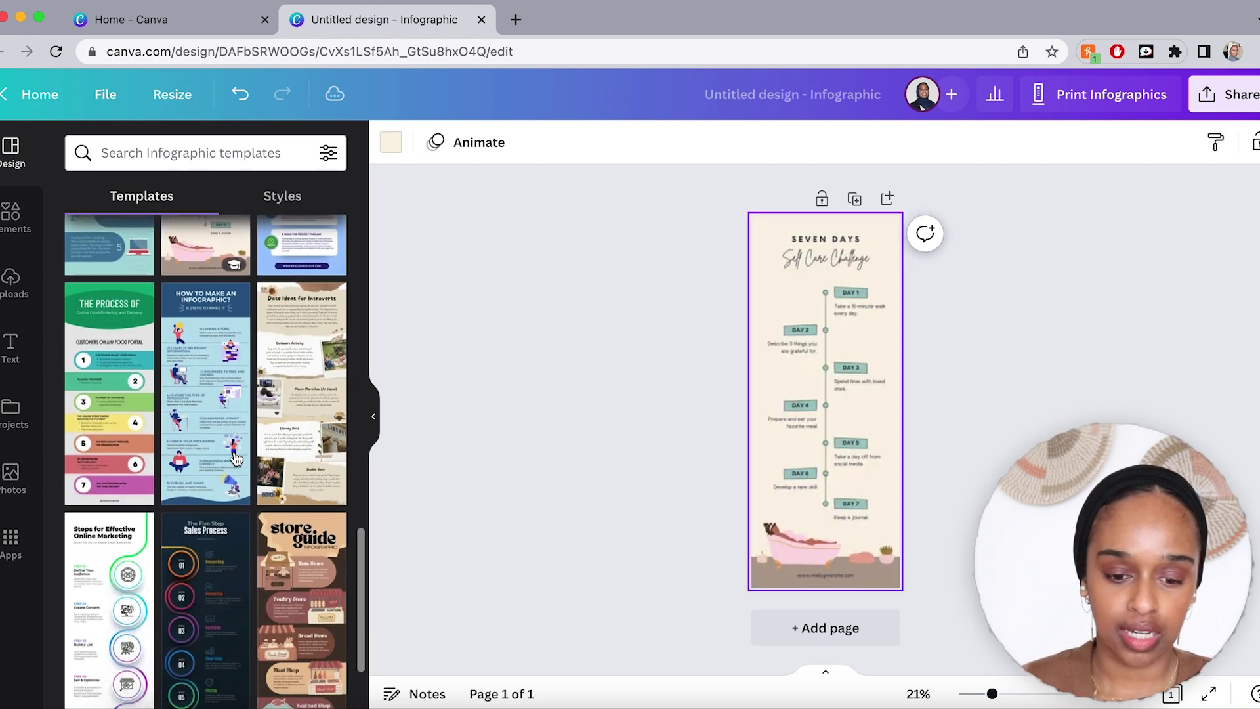
scroll(236, 458, down, 1)
click(281, 408)
click(134, 548)
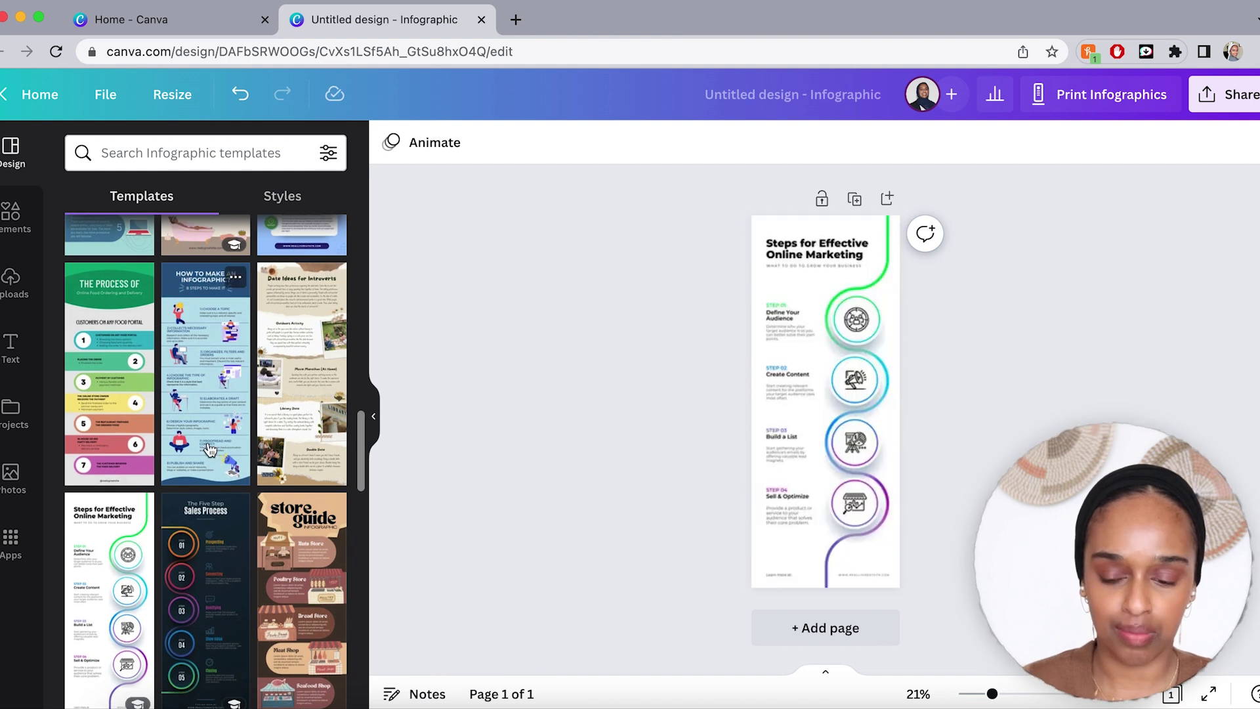
Reapply the recently used Date Ideas for Introverts template, and try the Atlantic Group of Builders history timeline.
scroll(210, 449, up, 10)
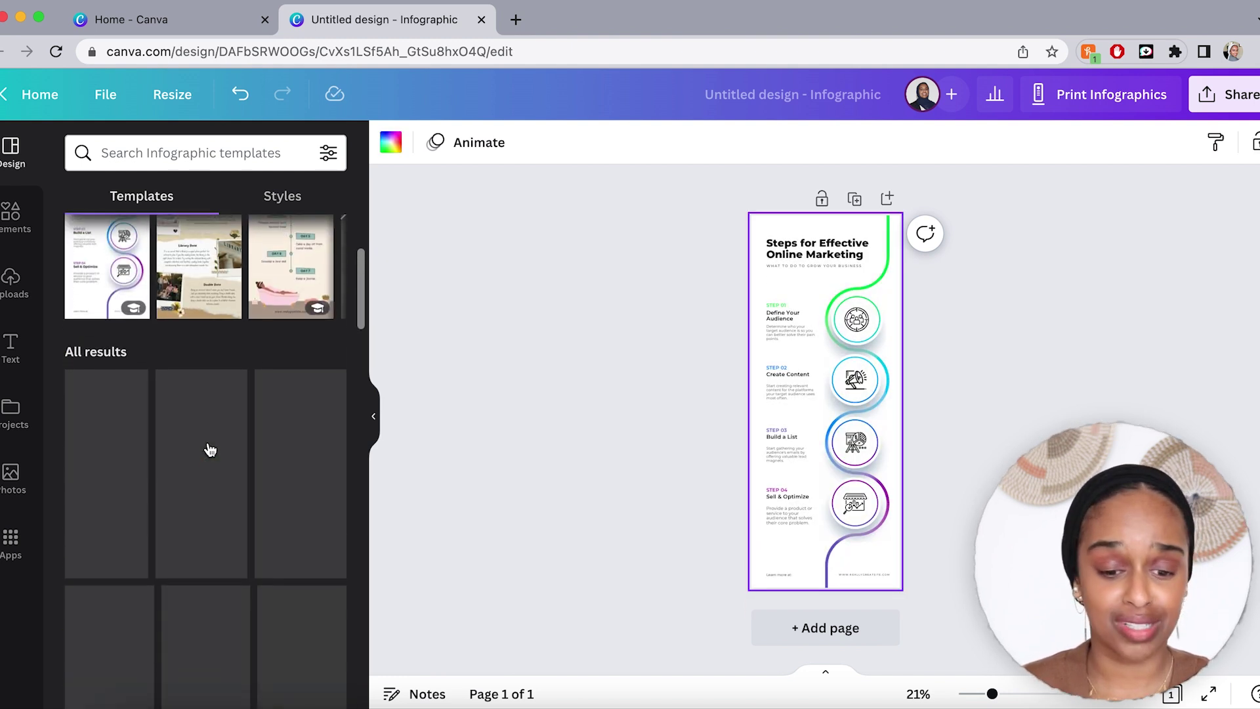
scroll(177, 433, up, 3)
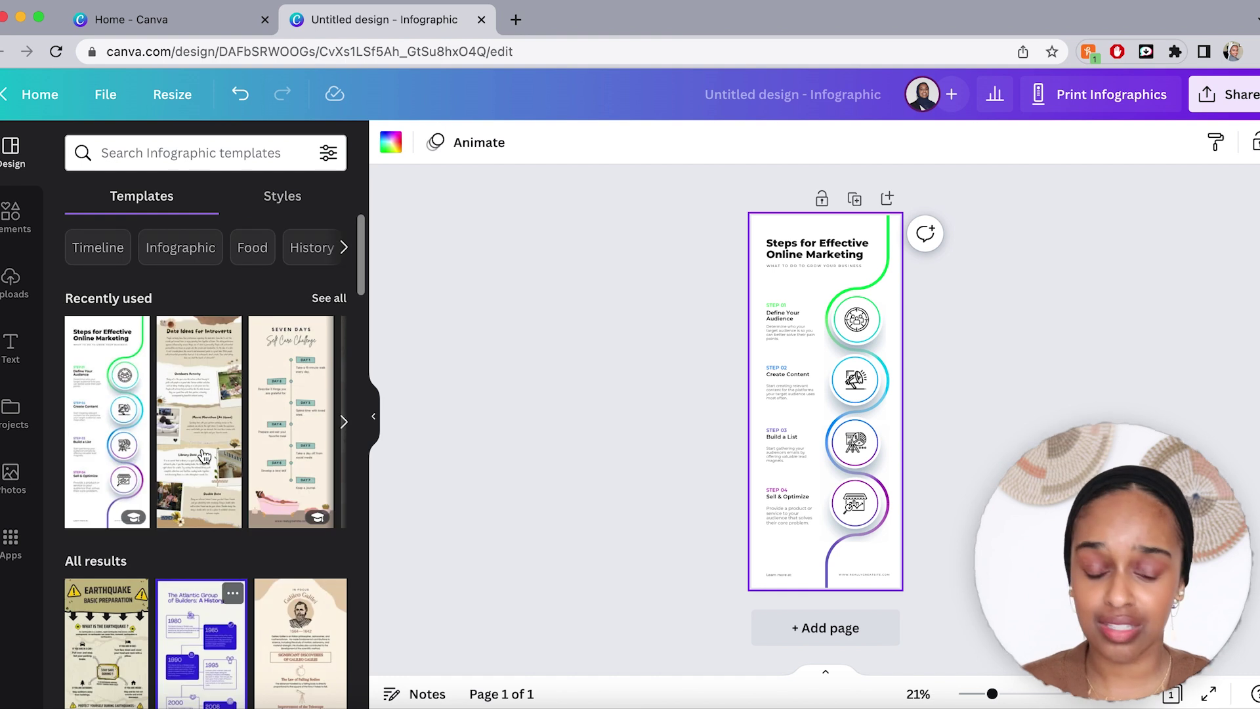
click(174, 430)
scroll(247, 470, down, 6)
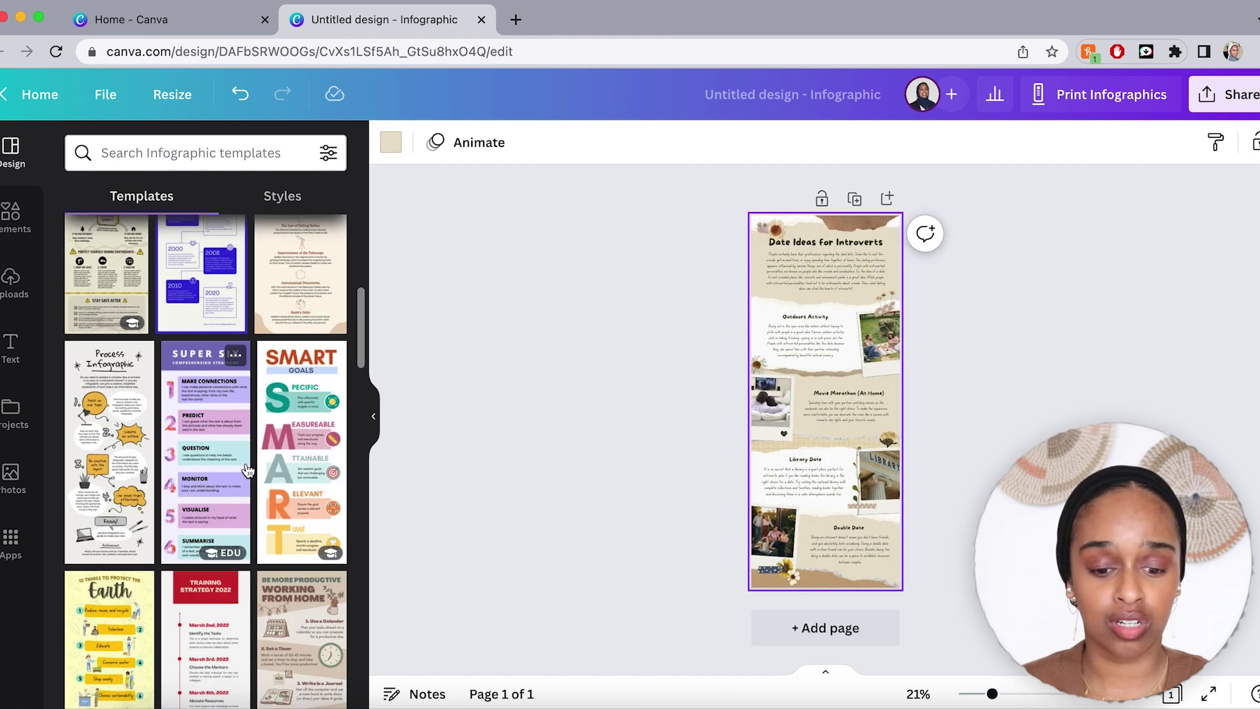
click(195, 295)
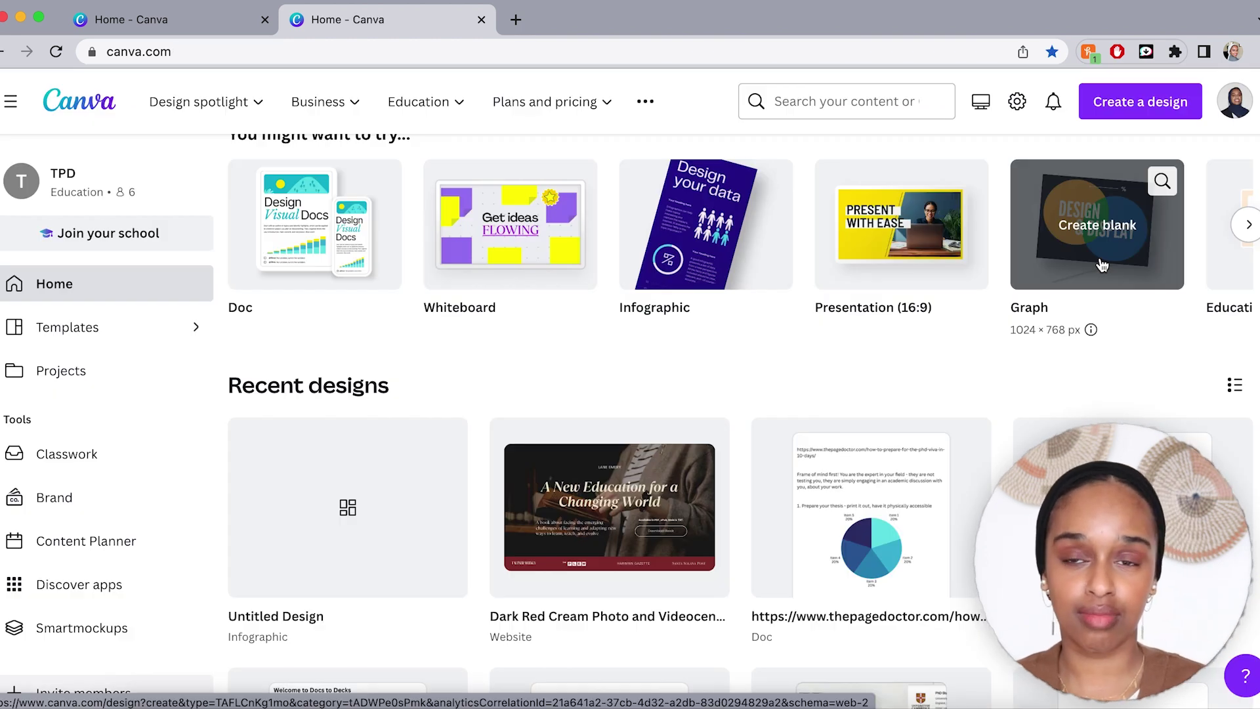
Create a blank graph design, try the Marketing Strategy mind map on it, and replace that with the Organization Chart template.
click(1100, 257)
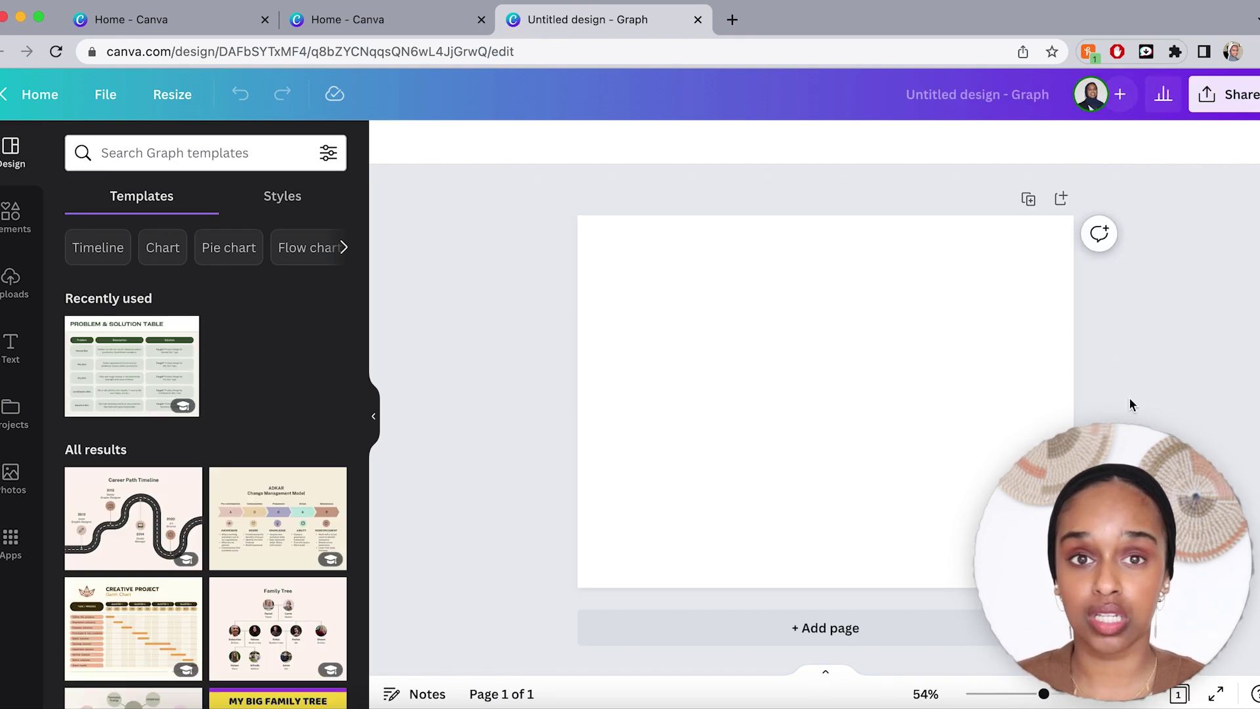
scroll(159, 375, down, 5)
click(159, 376)
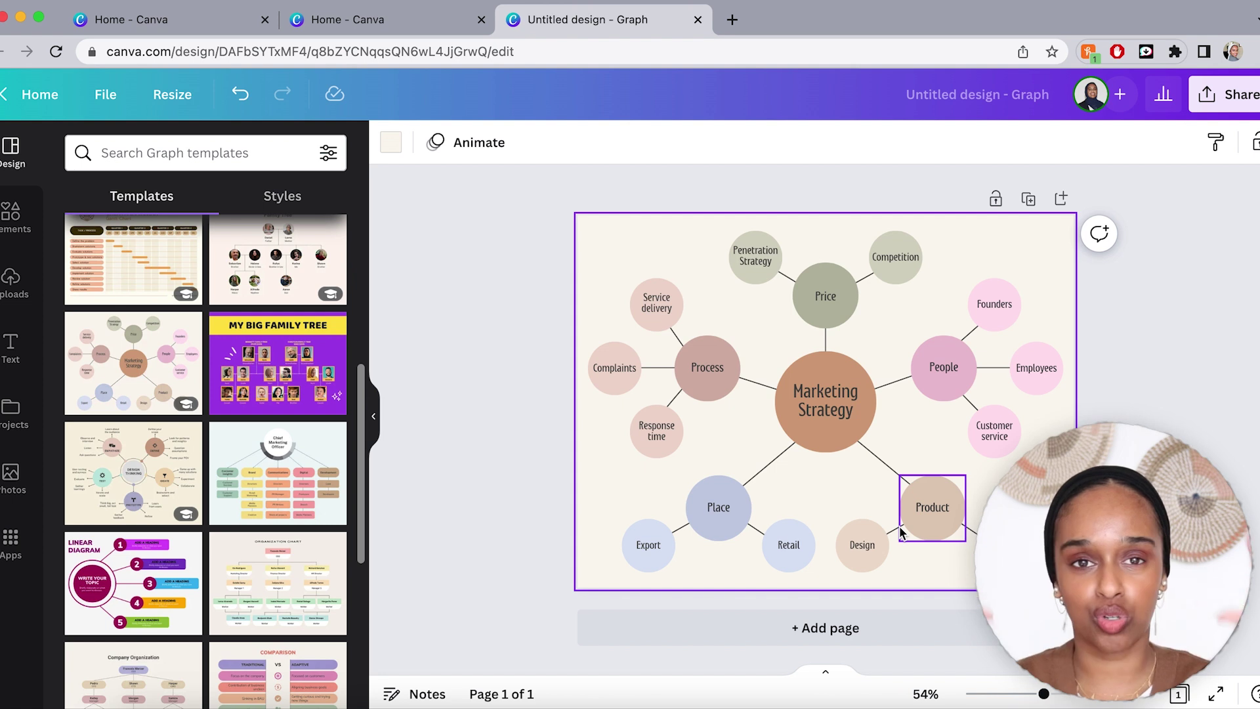
click(105, 345)
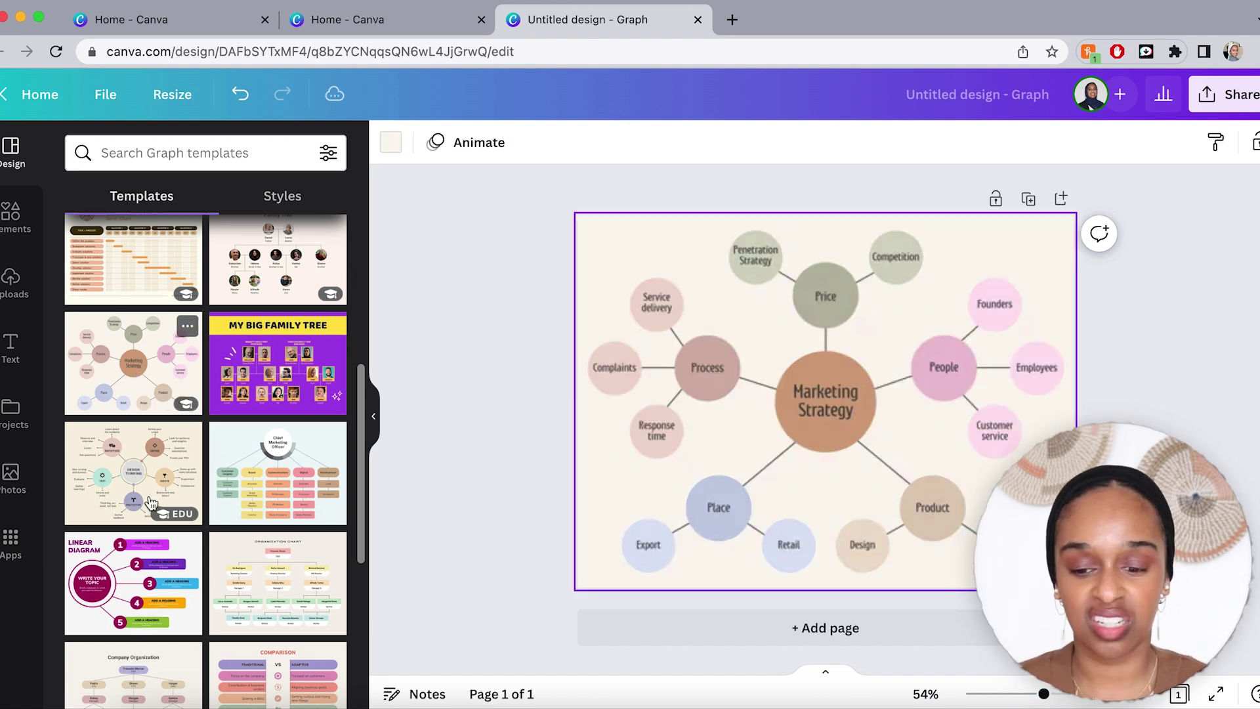
click(253, 583)
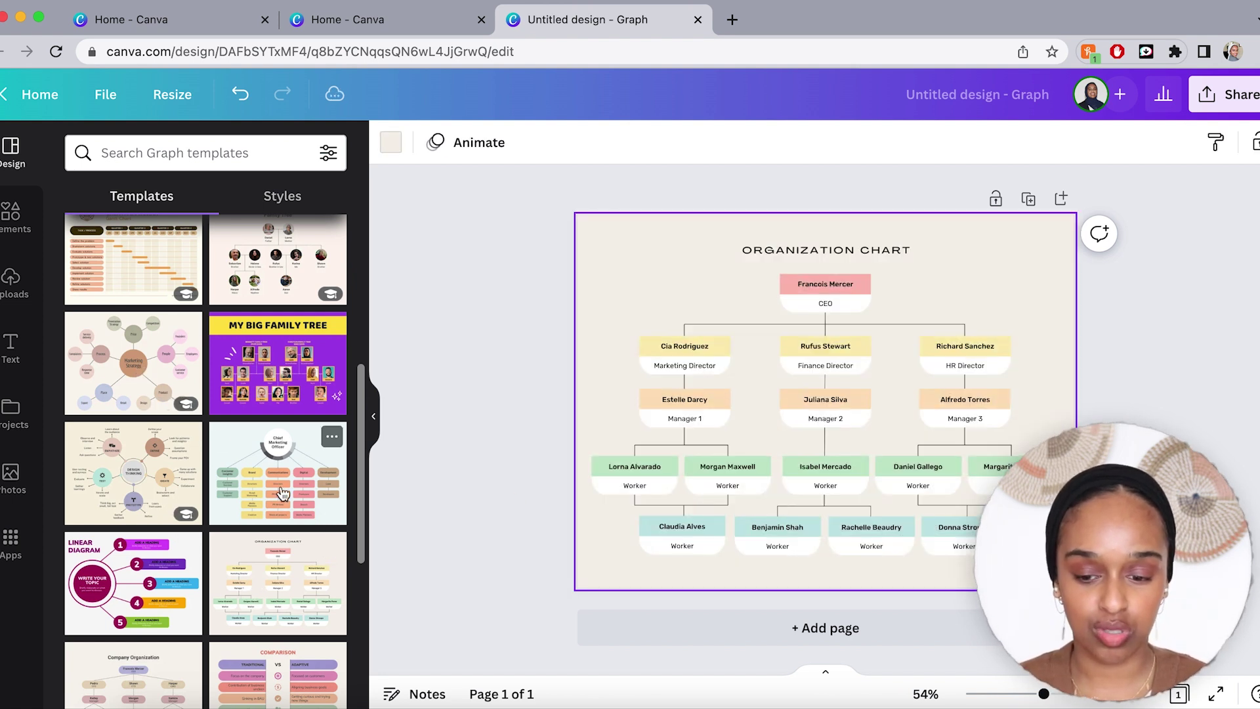
Search the graph templates for "timeline" and try the Business Plan Timeline and the purple Project Timeline on the page.
scroll(283, 494, up, 15)
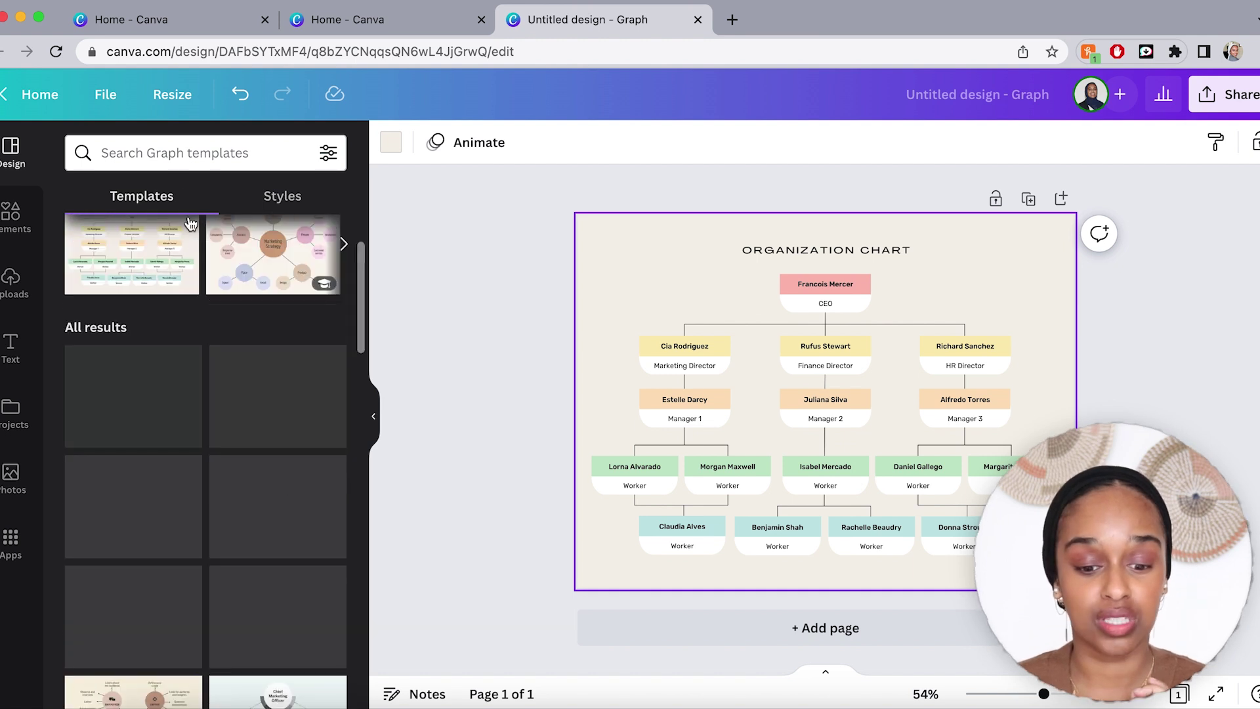
click(191, 155)
text(timel)
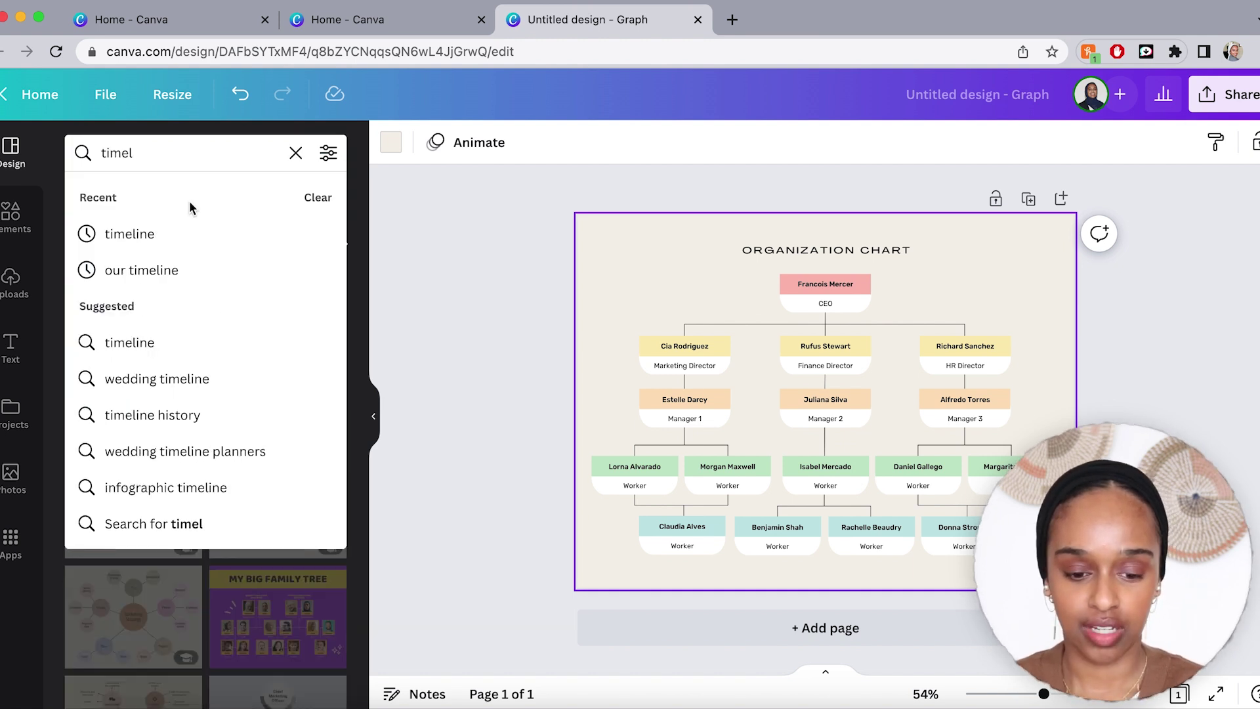
click(187, 241)
scroll(192, 368, down, 4)
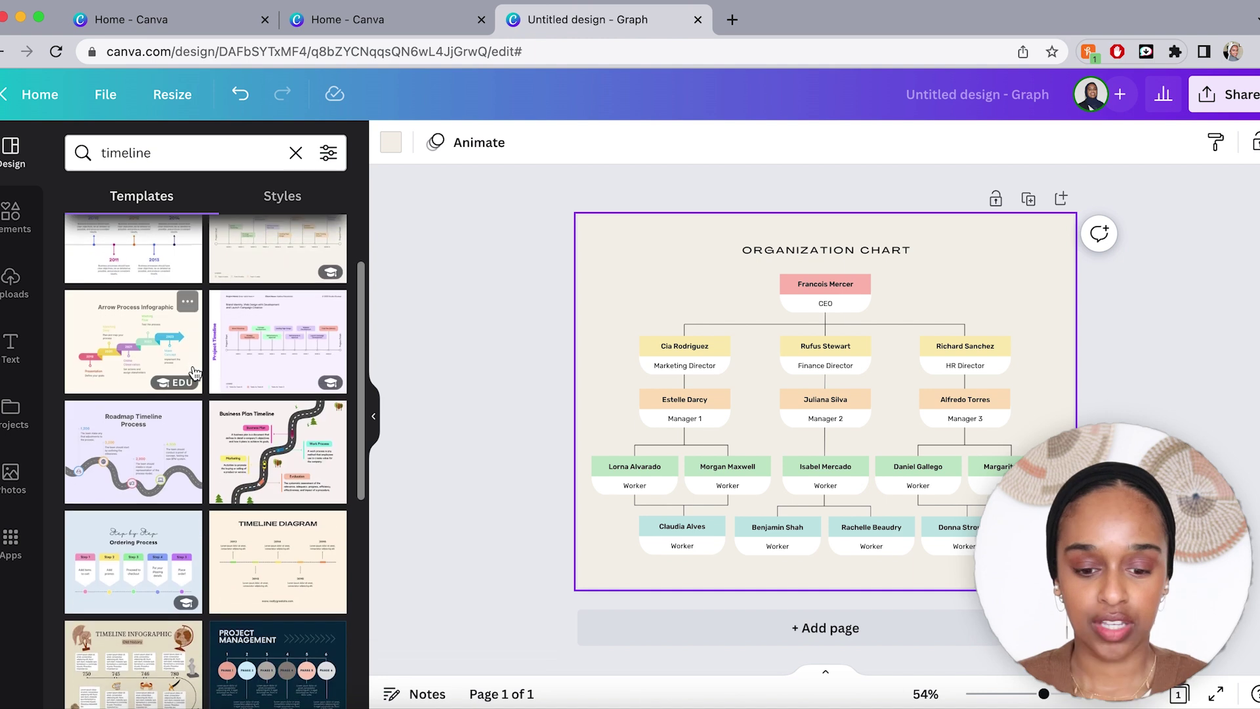
click(270, 476)
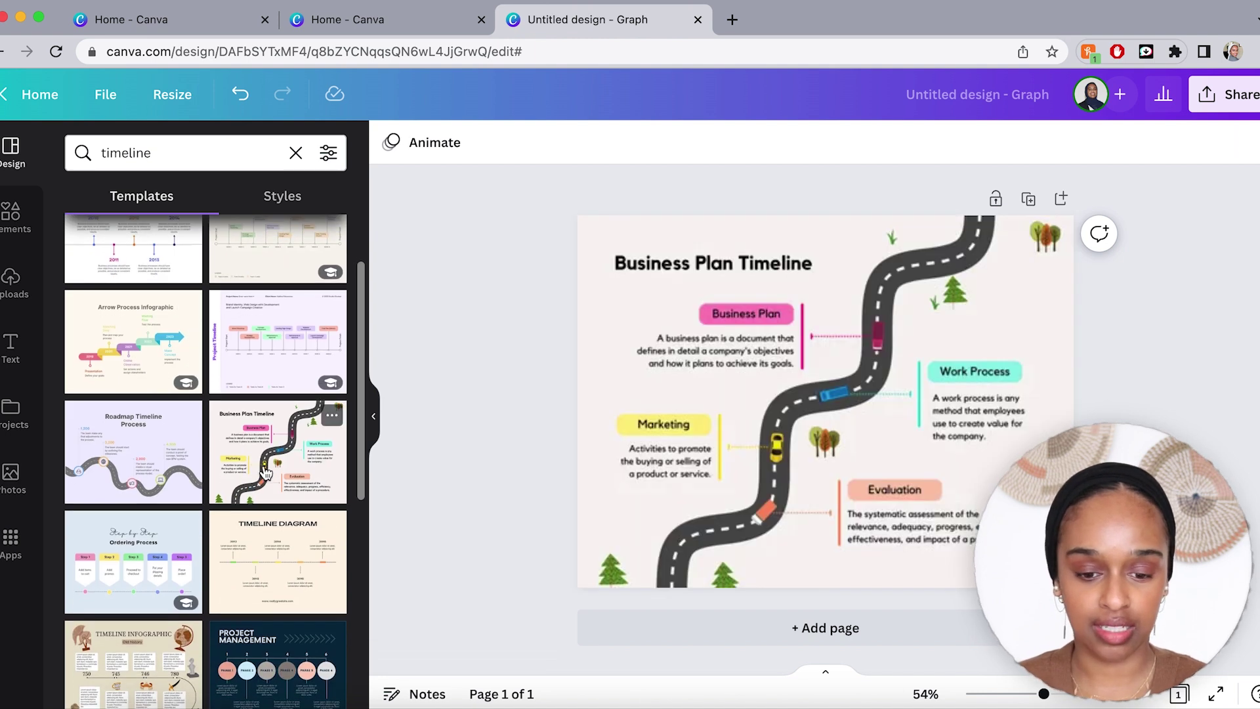
click(269, 335)
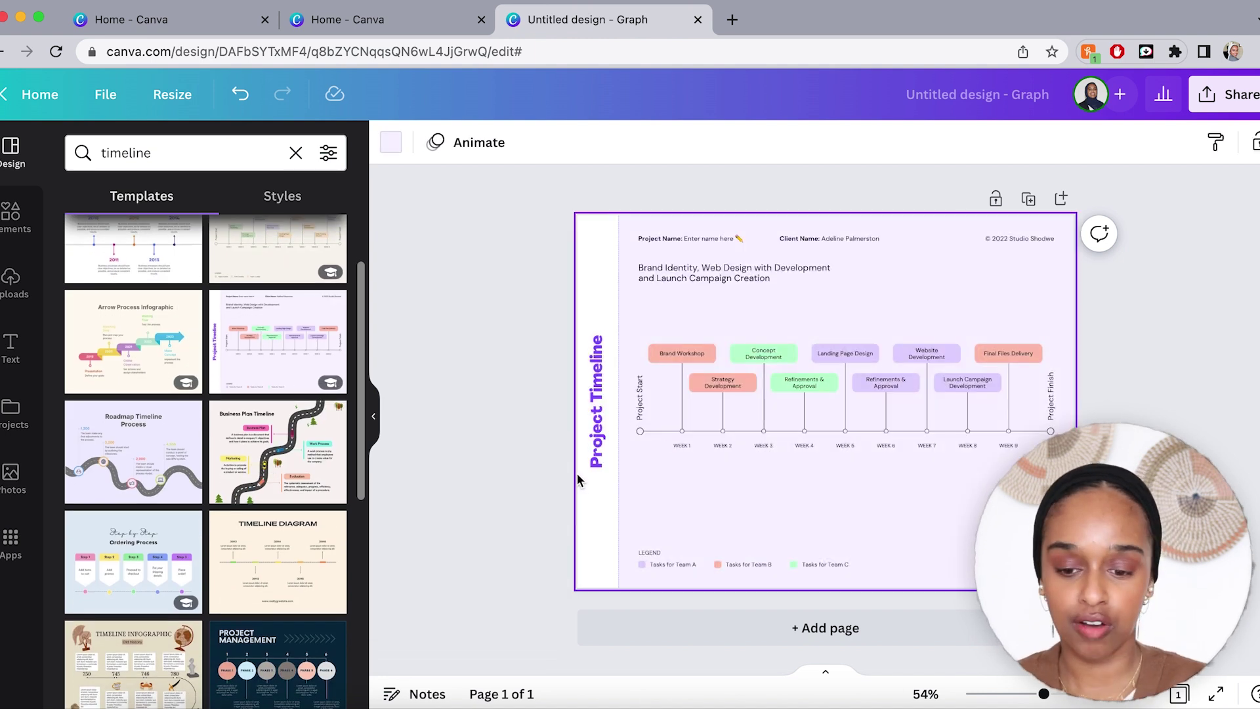
Try the Timeline Infographic with the winding path, the three-pin Timeline Diagram and the dashed-line Roadmap Timeline templates on the graph page.
scroll(334, 505, down, 7)
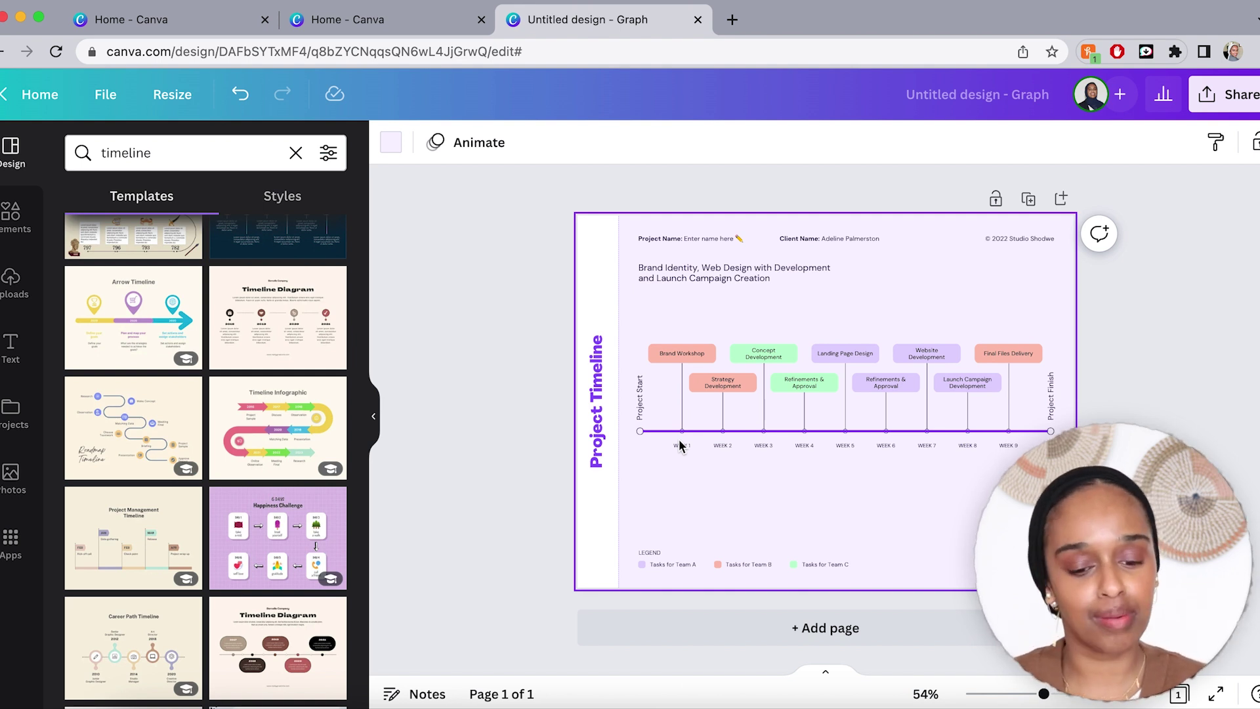
scroll(161, 404, down, 5)
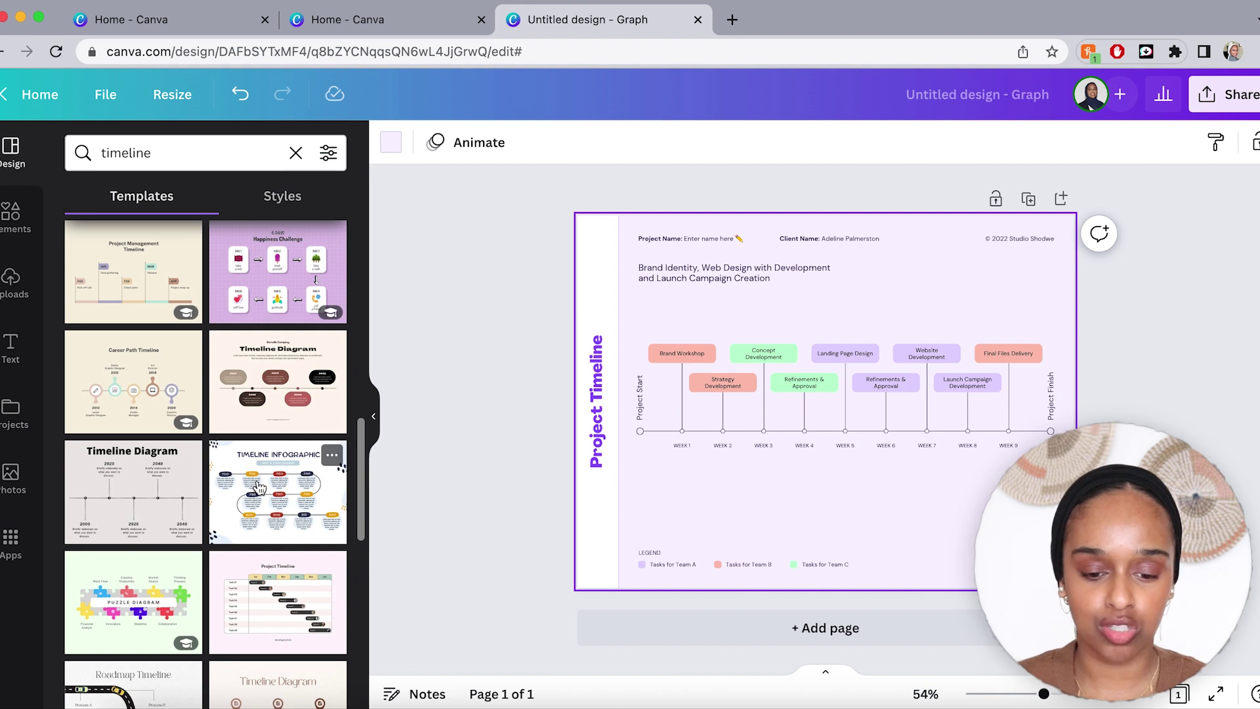
click(251, 486)
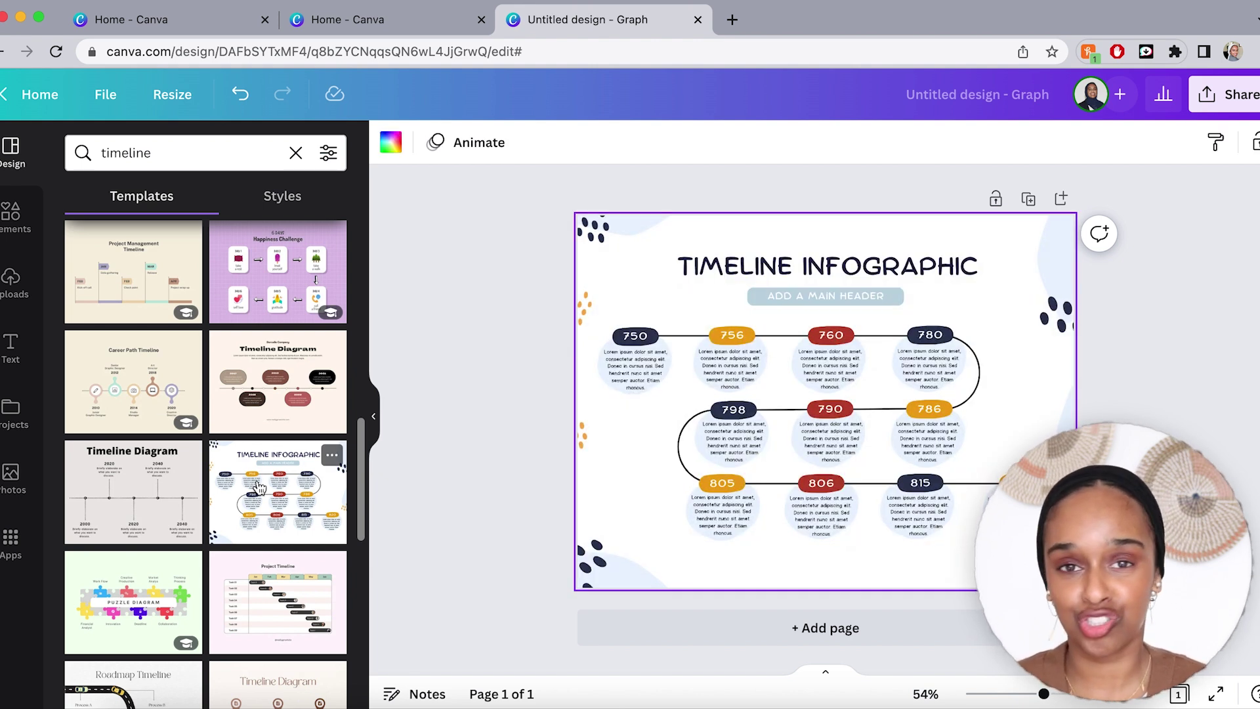
scroll(253, 512, down, 3)
click(248, 546)
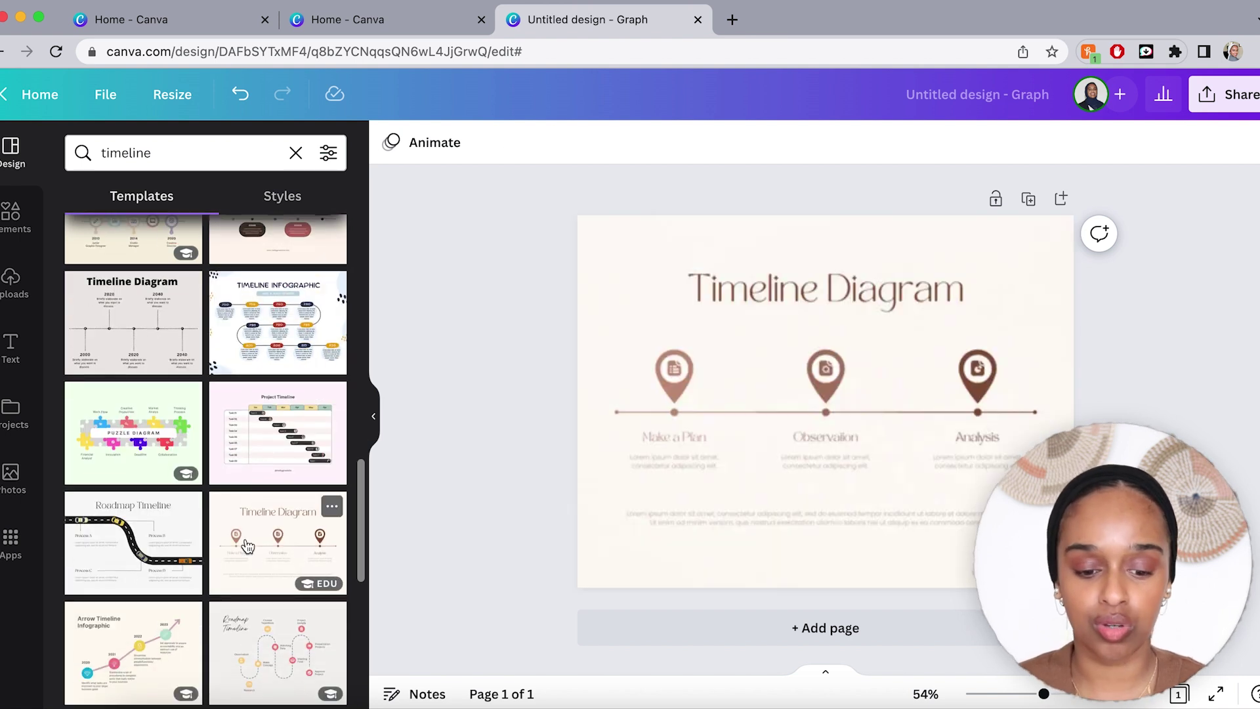
scroll(247, 547, down, 3)
click(274, 503)
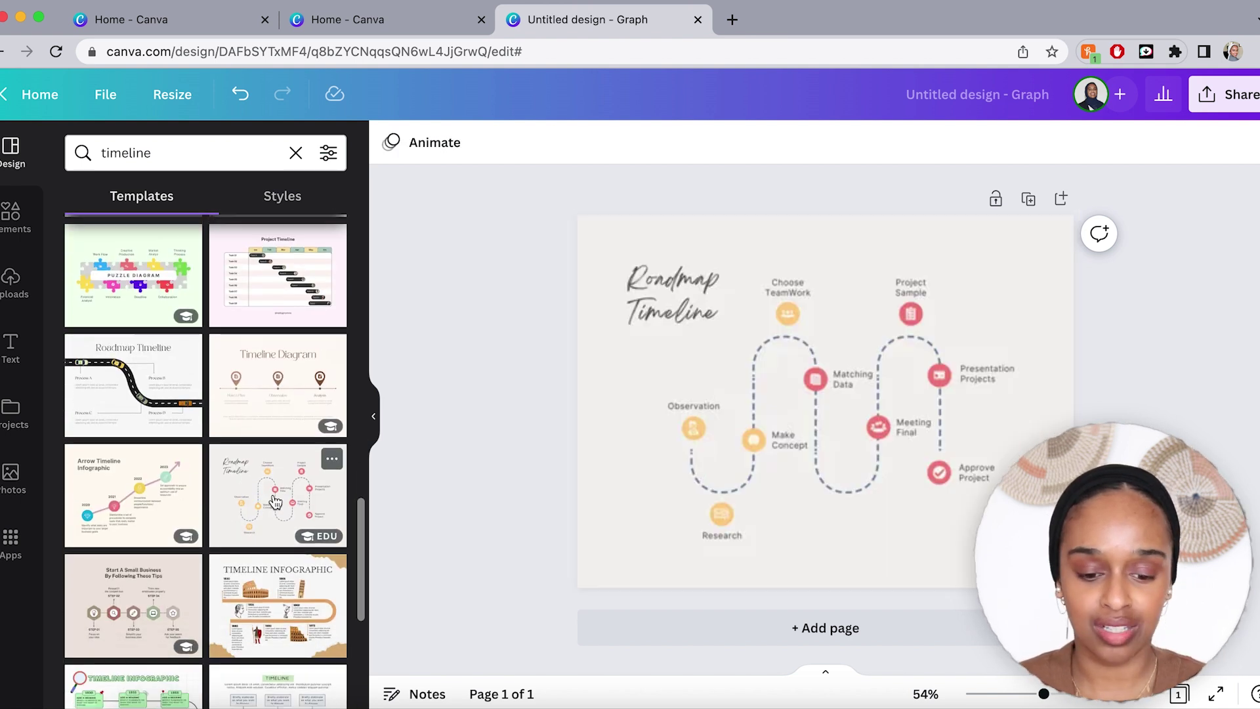